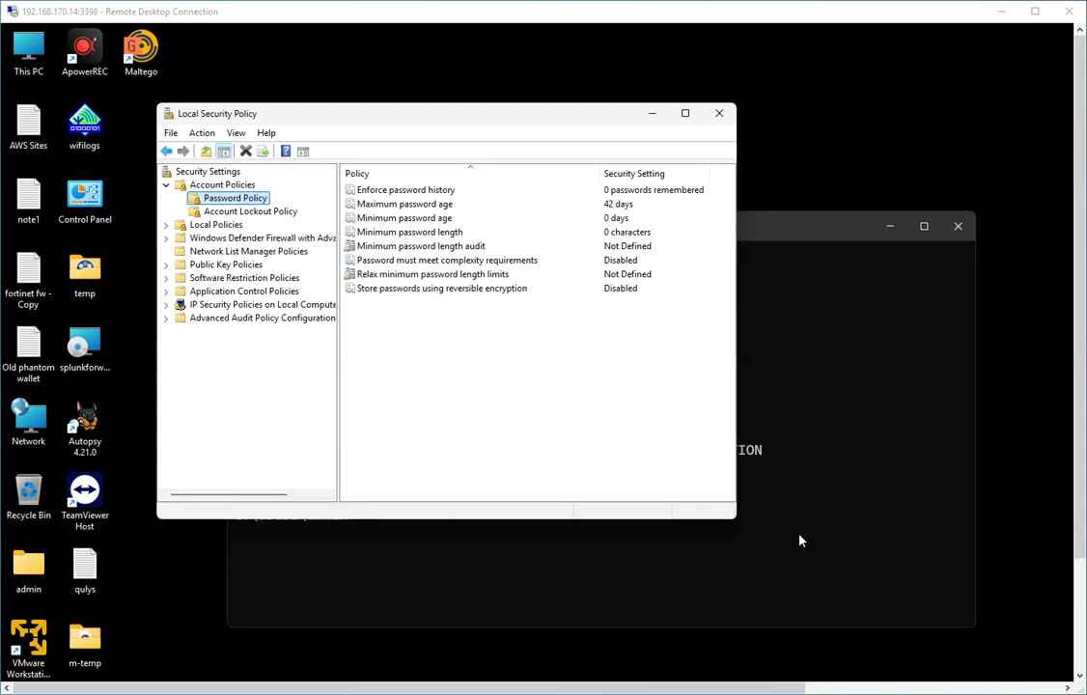
- Search Windows for the Local Security Policy console file secpol.msc
{"action": "left_click", "coordinate": [431, 116]}
{"action": "left_click_drag", "start_coordinate": [430, 116], "coordinate": [443, 114]}
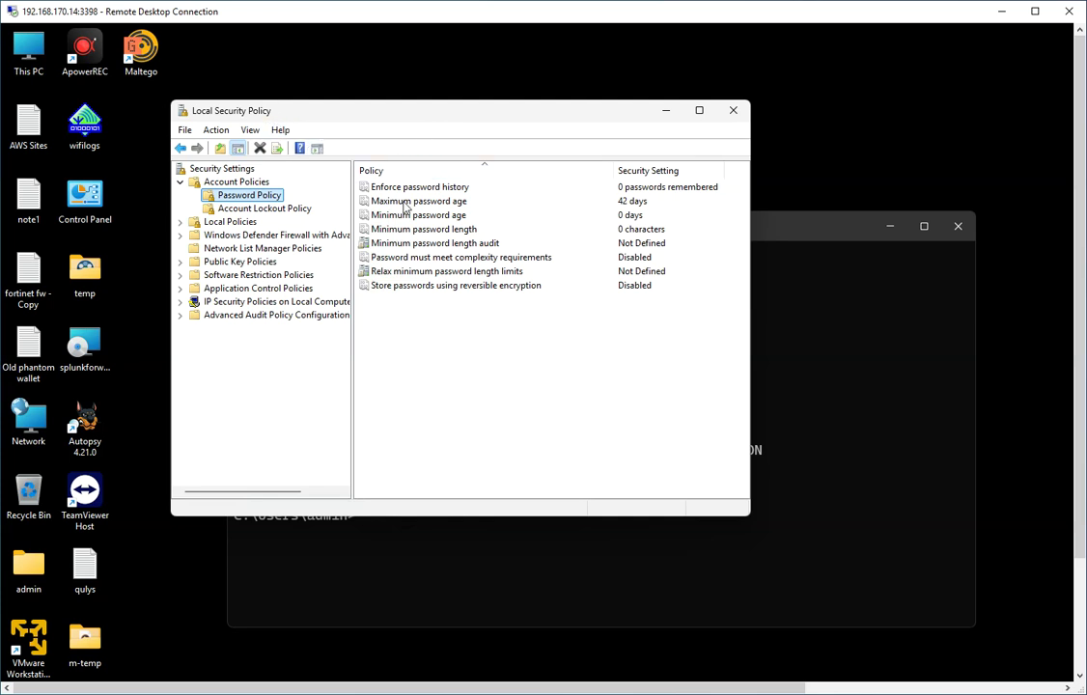
{"action": "left_click_drag", "start_coordinate": [1083, 540], "coordinate": [1081, 666]}
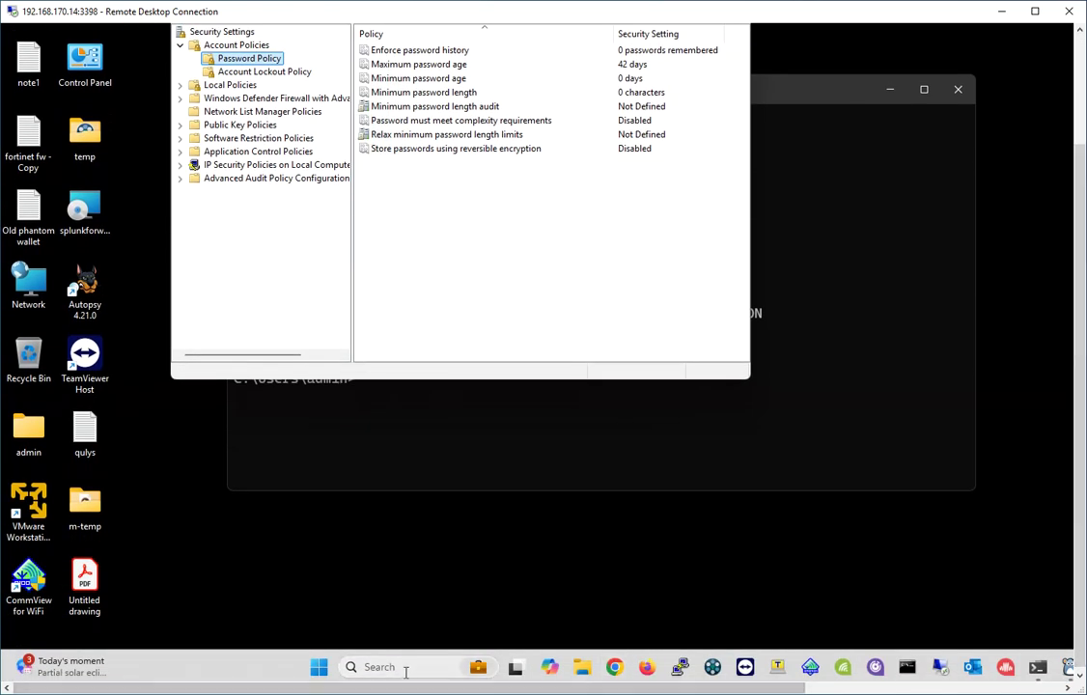
{"action": "left_click", "coordinate": [405, 668]}
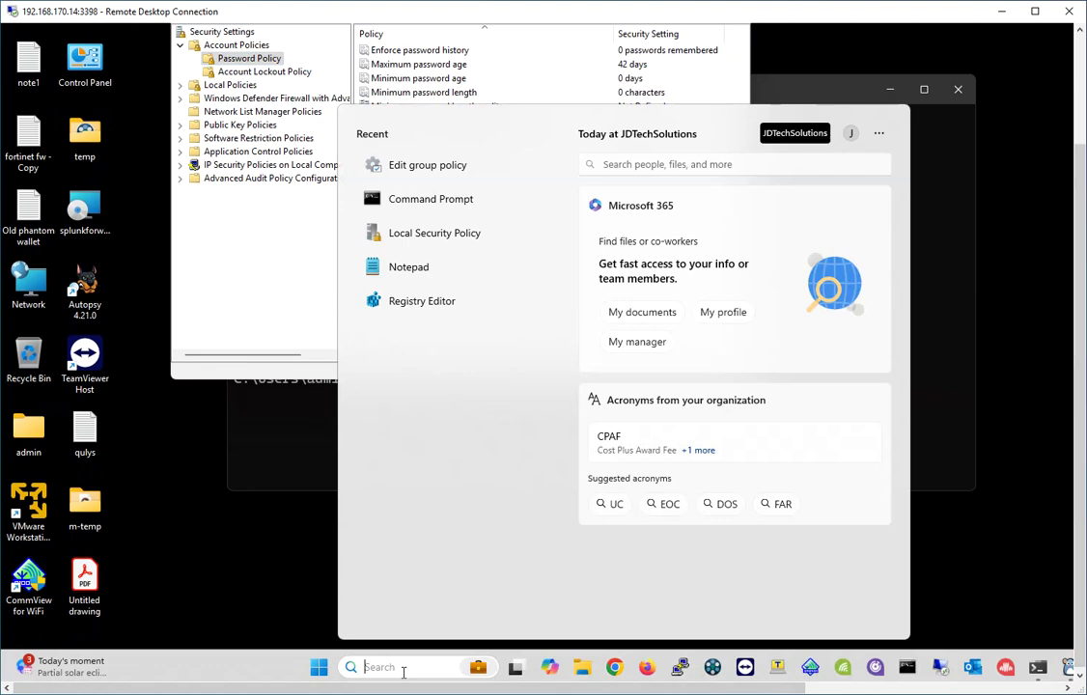
{"action": "type", "text": "secp"}
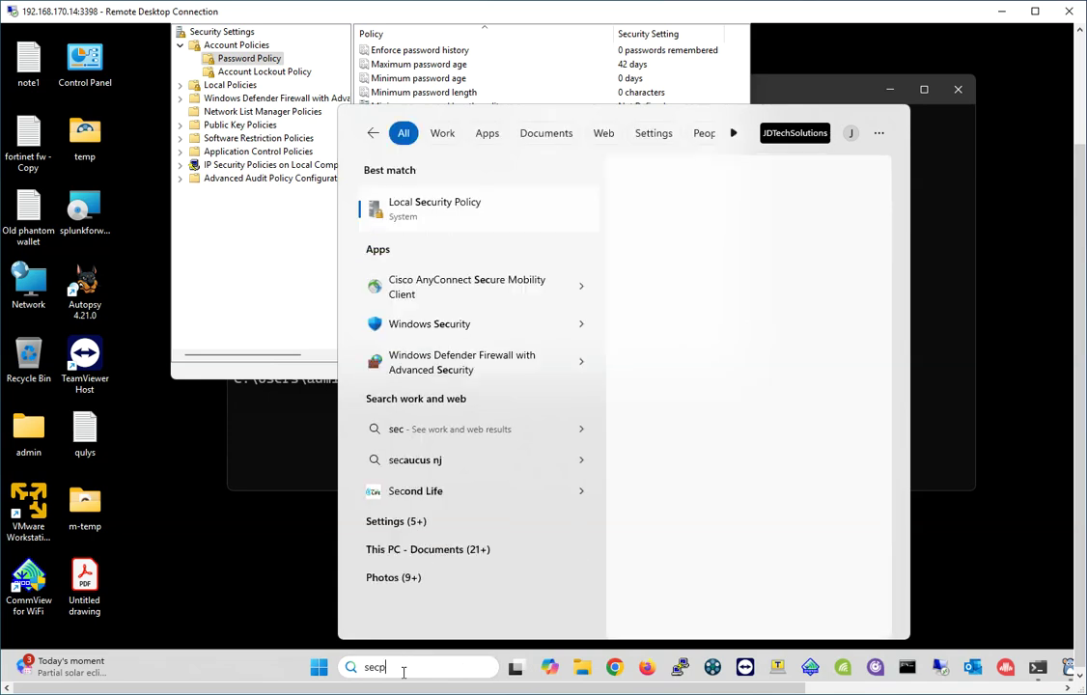
{"action": "type", "text": "ol.msc"}
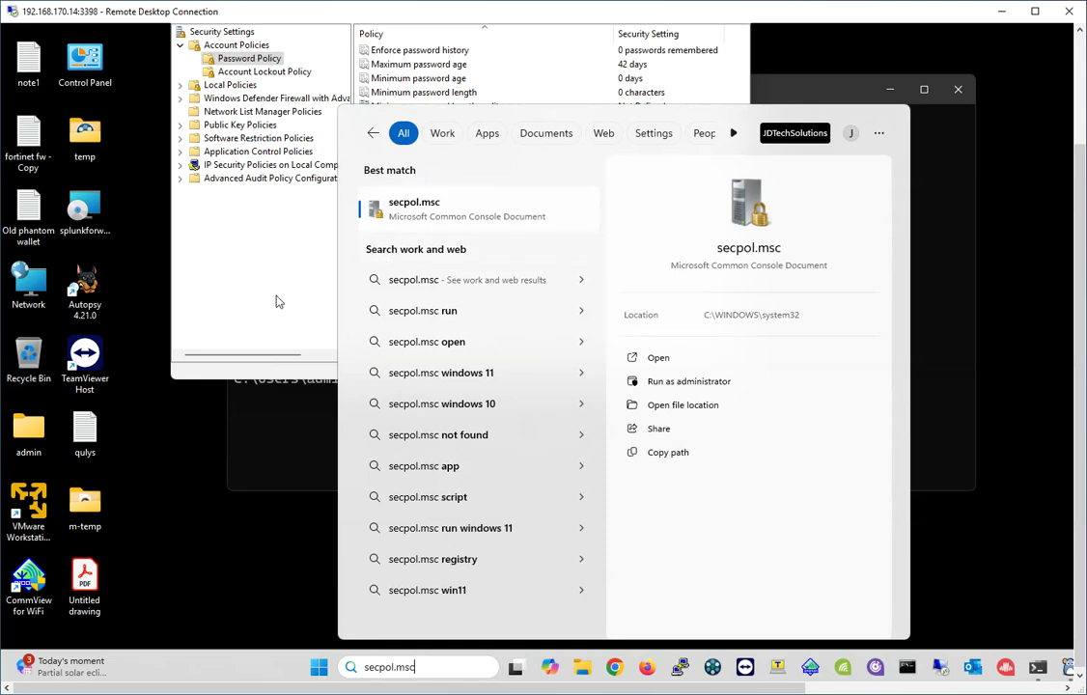
{"action": "left_click", "coordinate": [348, 666]}
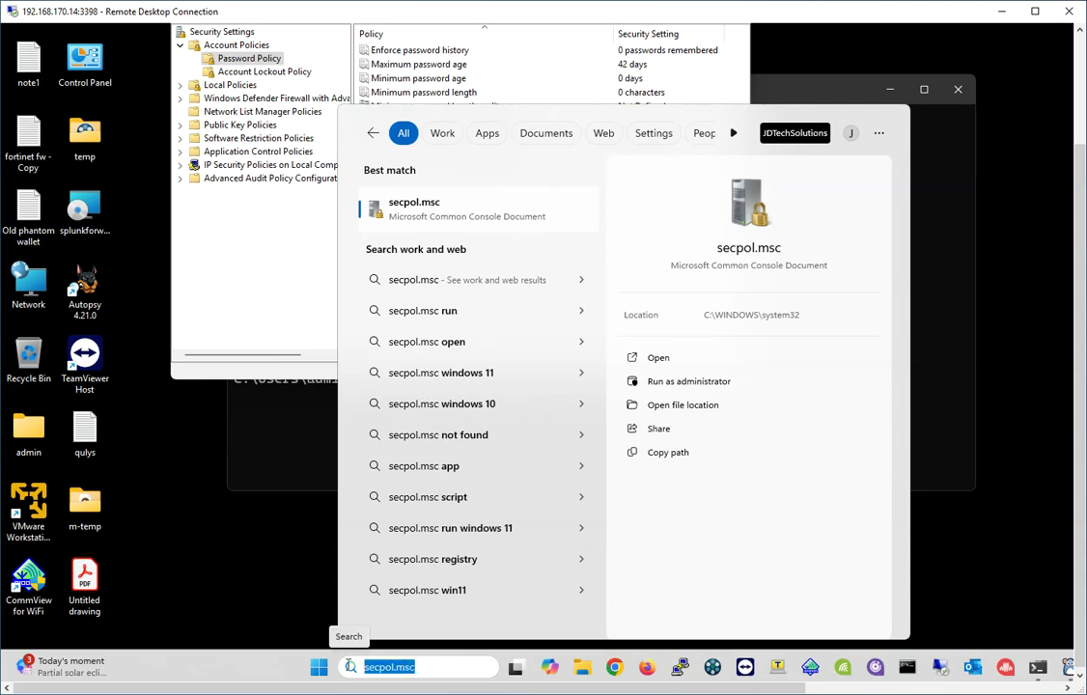
- Find the Local Group Policy Editor by searching Windows for gpedi, open it and close it again
{"action": "type", "text": "gpedi"}
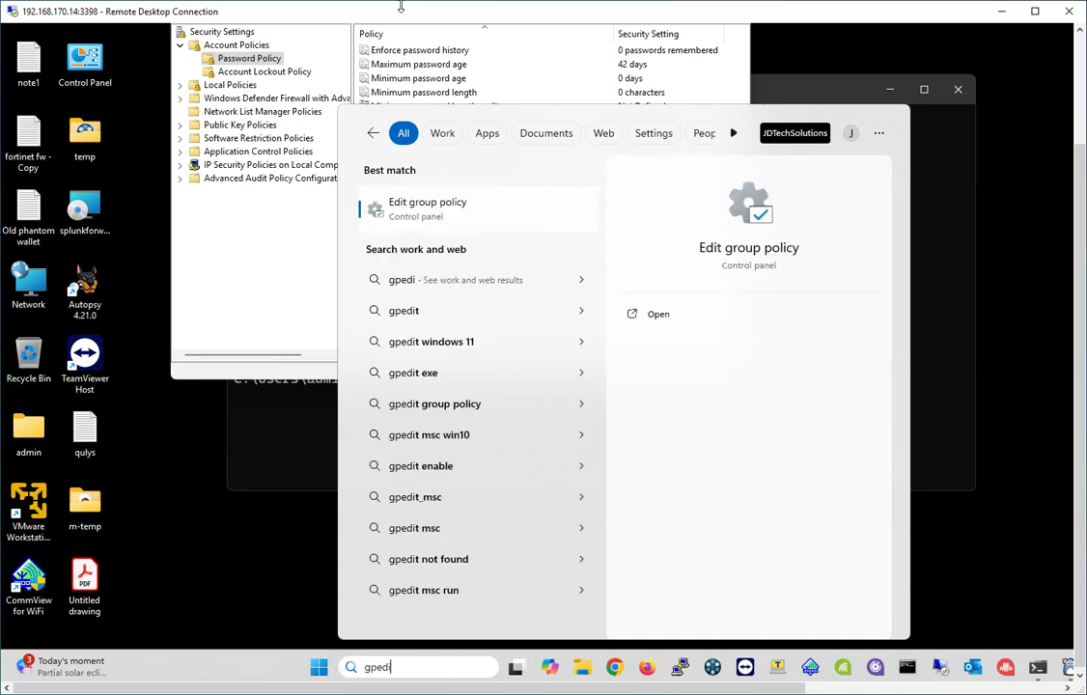
{"action": "left_click", "coordinate": [451, 214]}
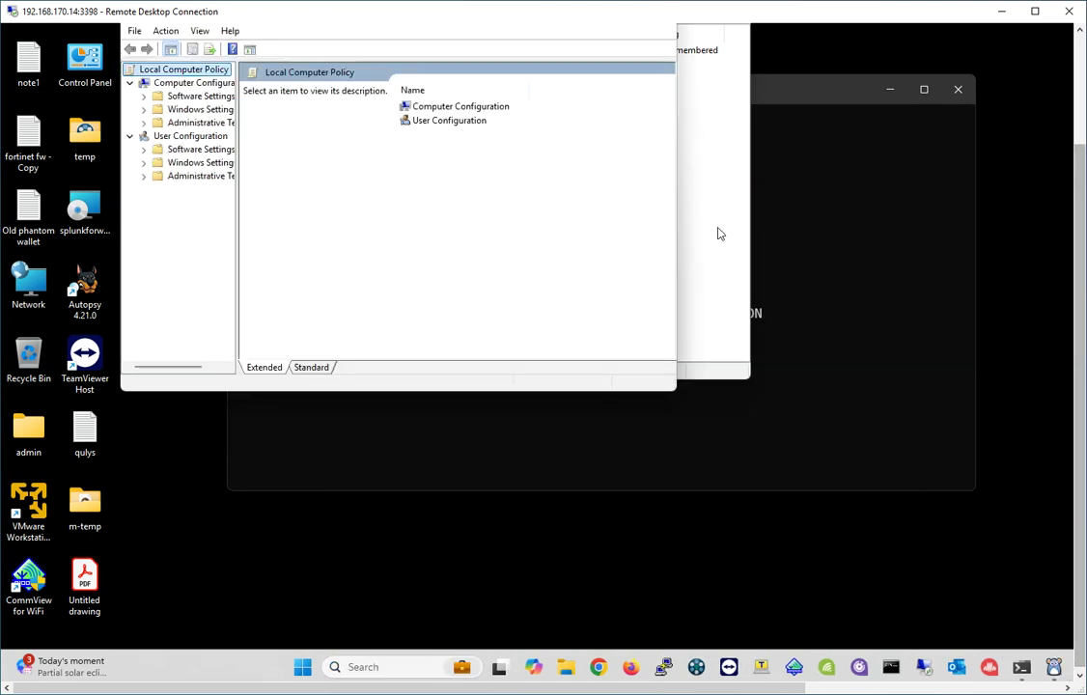
{"action": "left_click_drag", "start_coordinate": [1079, 258], "coordinate": [1079, 204]}
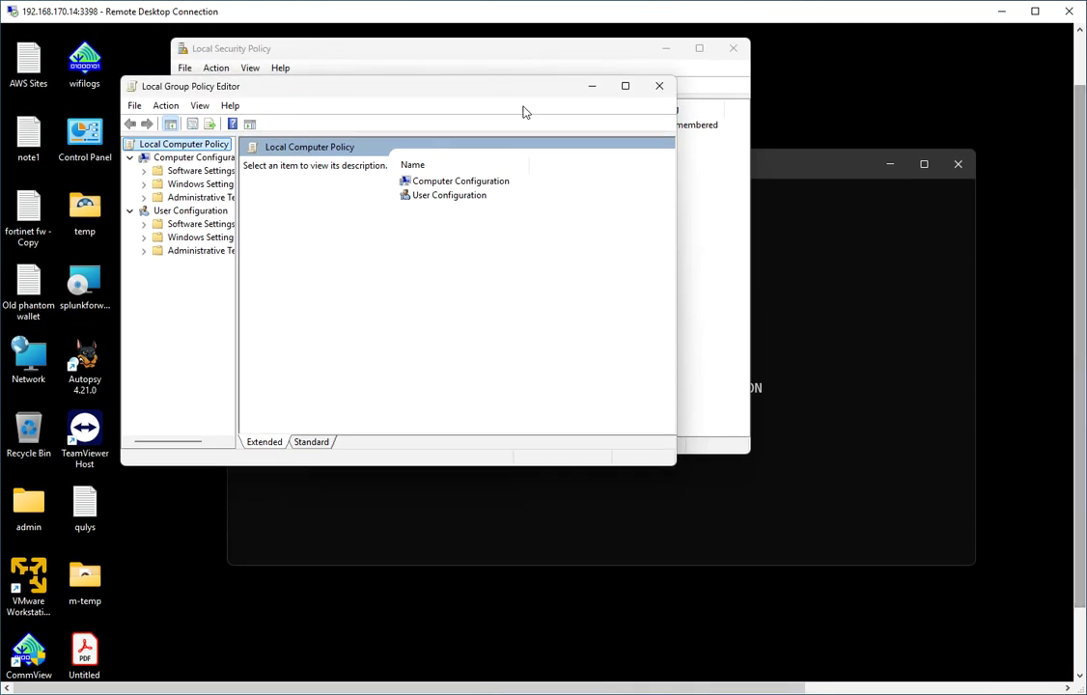
{"action": "left_click_drag", "start_coordinate": [444, 92], "coordinate": [718, 166]}
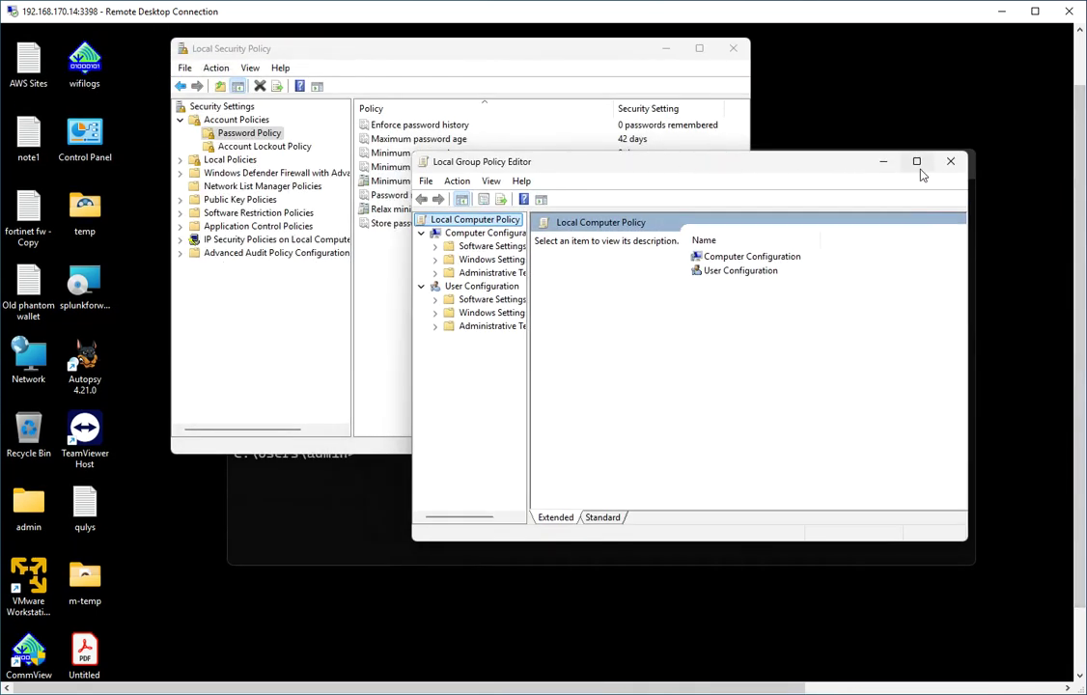
{"action": "left_click", "coordinate": [951, 162]}
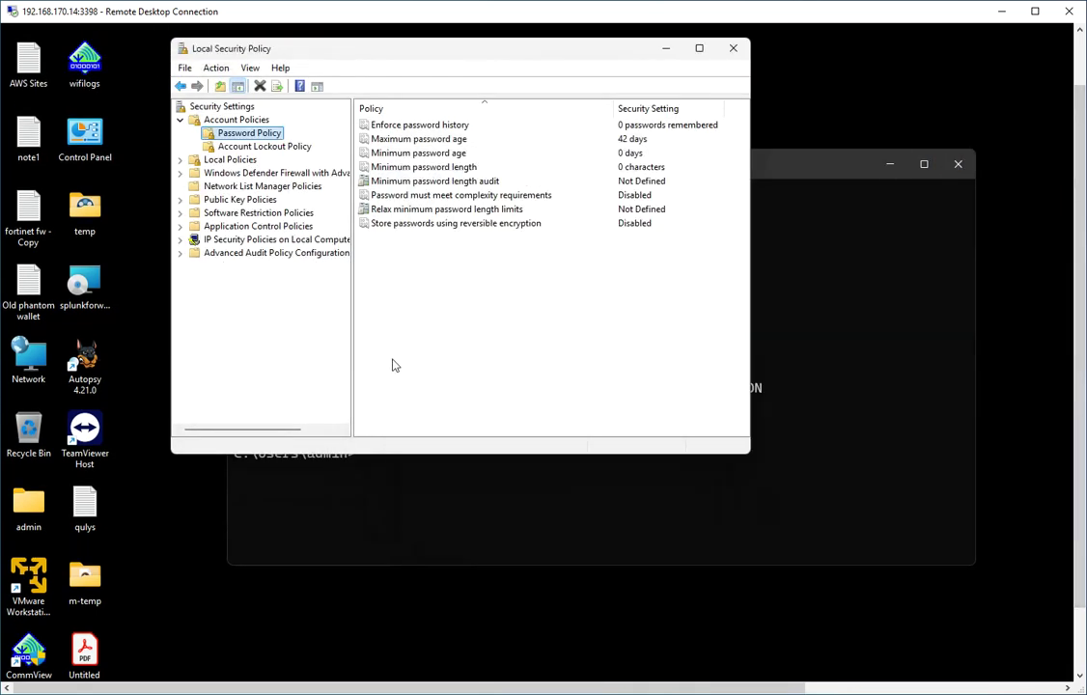
- Set the Enforce password history policy to 10 passwords remembered, view its explanation, and apply the change
{"action": "left_click_drag", "start_coordinate": [352, 360], "coordinate": [404, 361]}
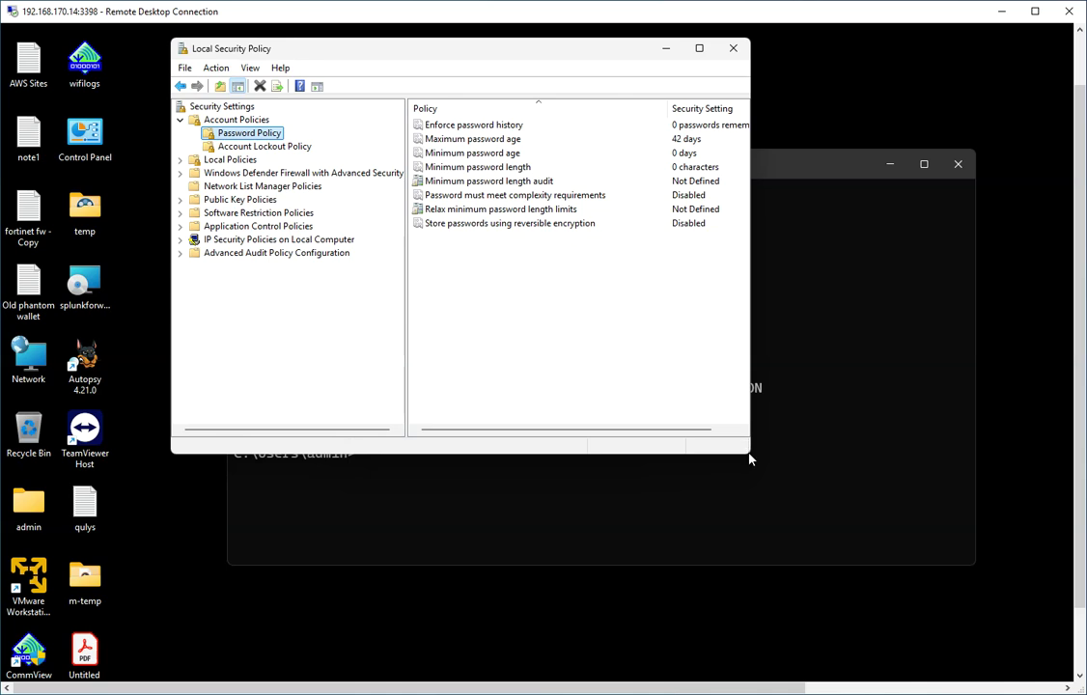
{"action": "left_click_drag", "start_coordinate": [748, 453], "coordinate": [918, 472]}
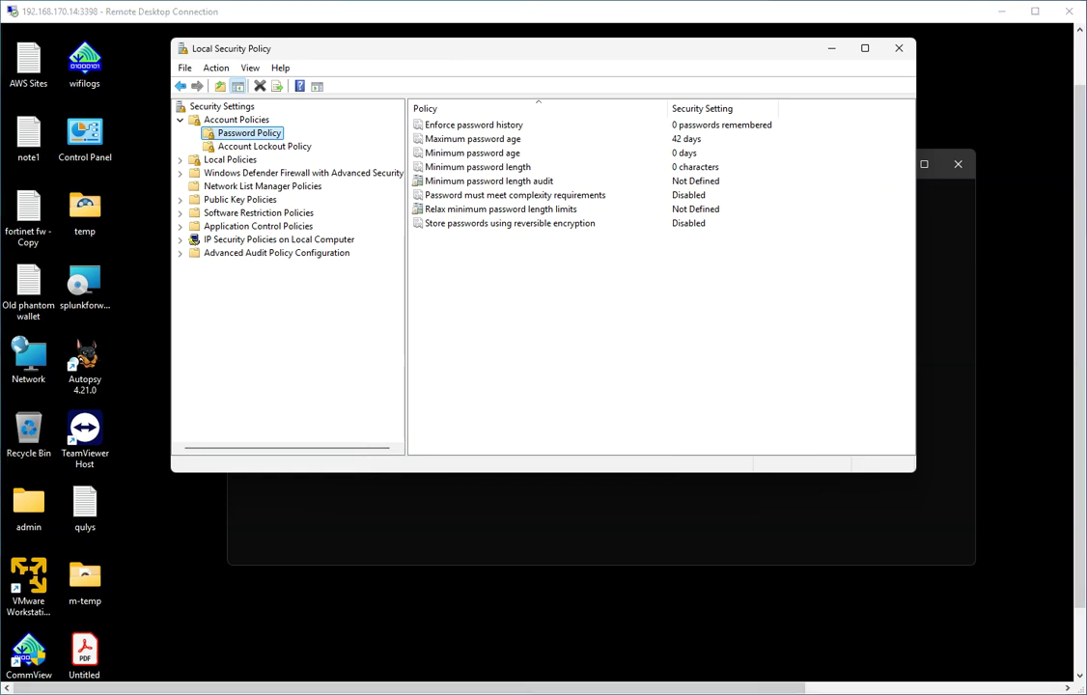
{"action": "left_click", "coordinate": [466, 127]}
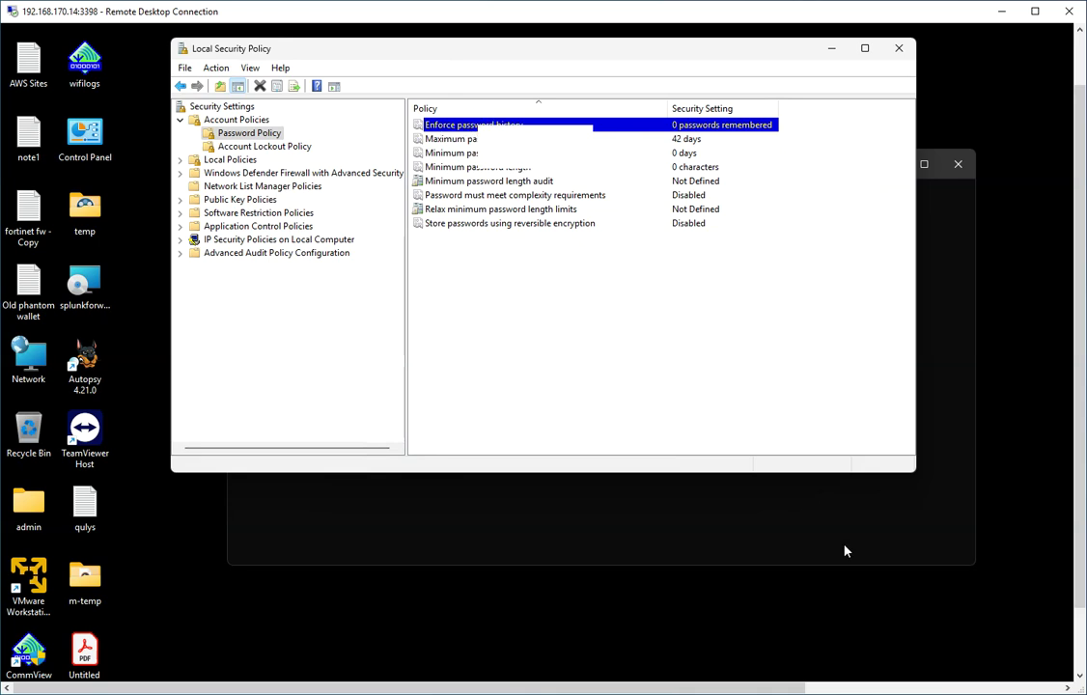
{"action": "double_click", "coordinate": [431, 126]}
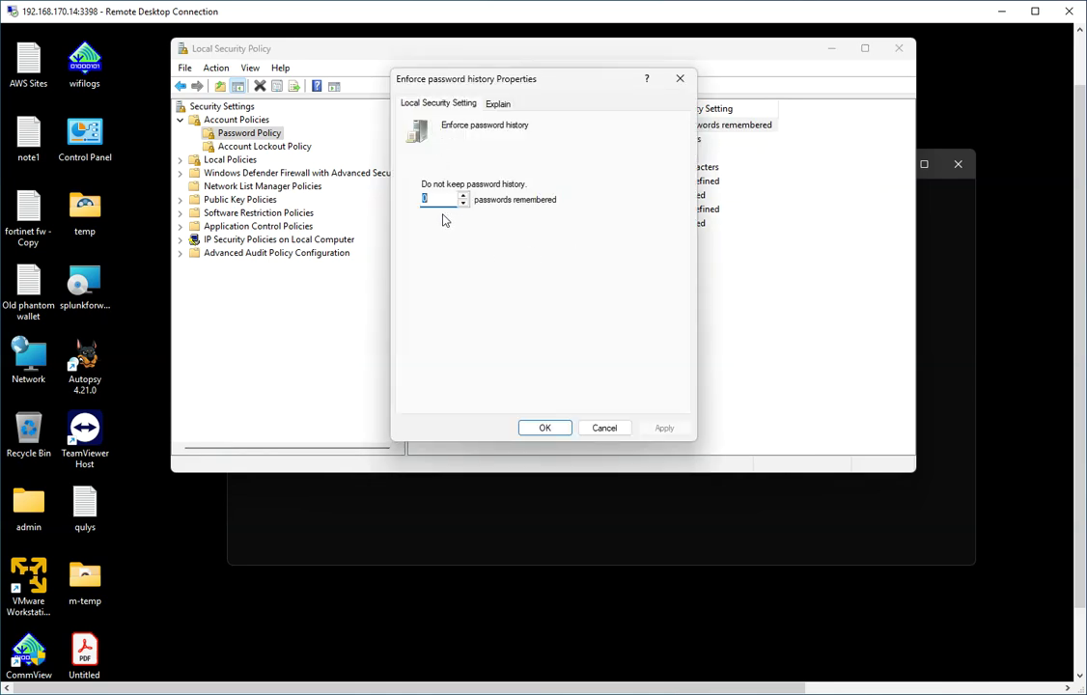
{"action": "type", "text": "10"}
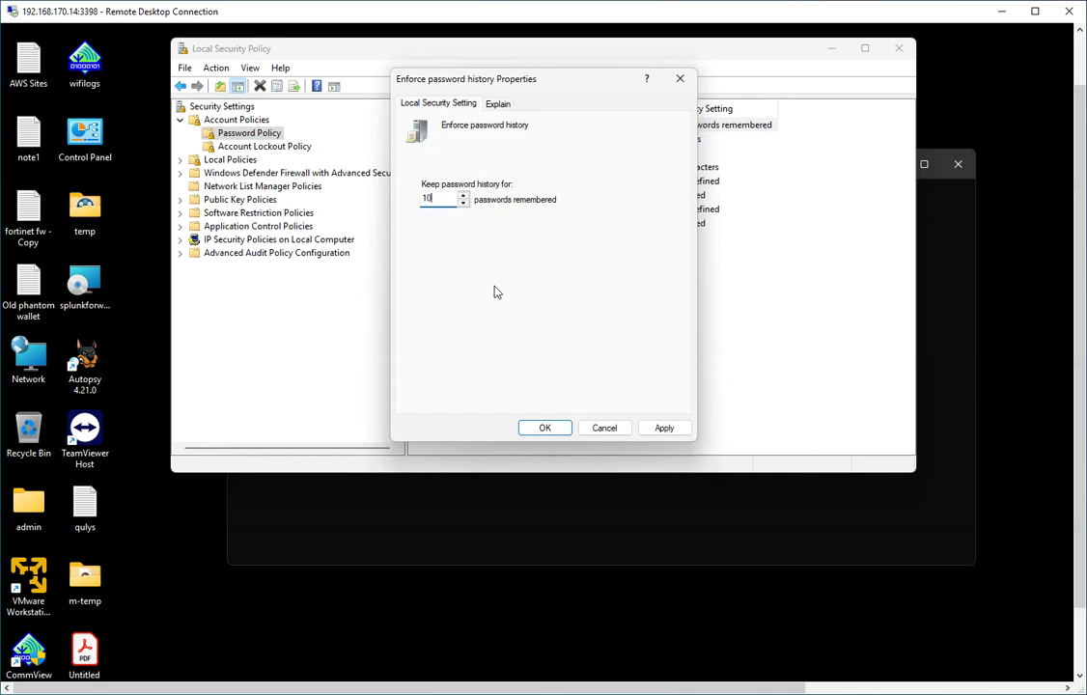
{"action": "left_click", "coordinate": [498, 104]}
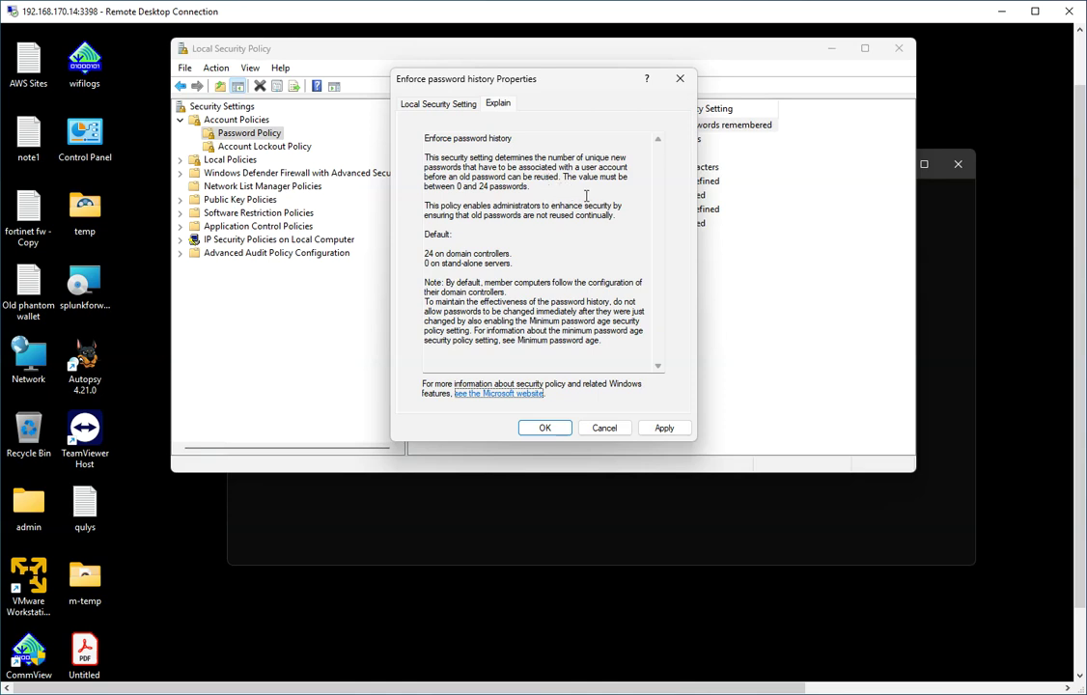
{"action": "left_click", "coordinate": [679, 432]}
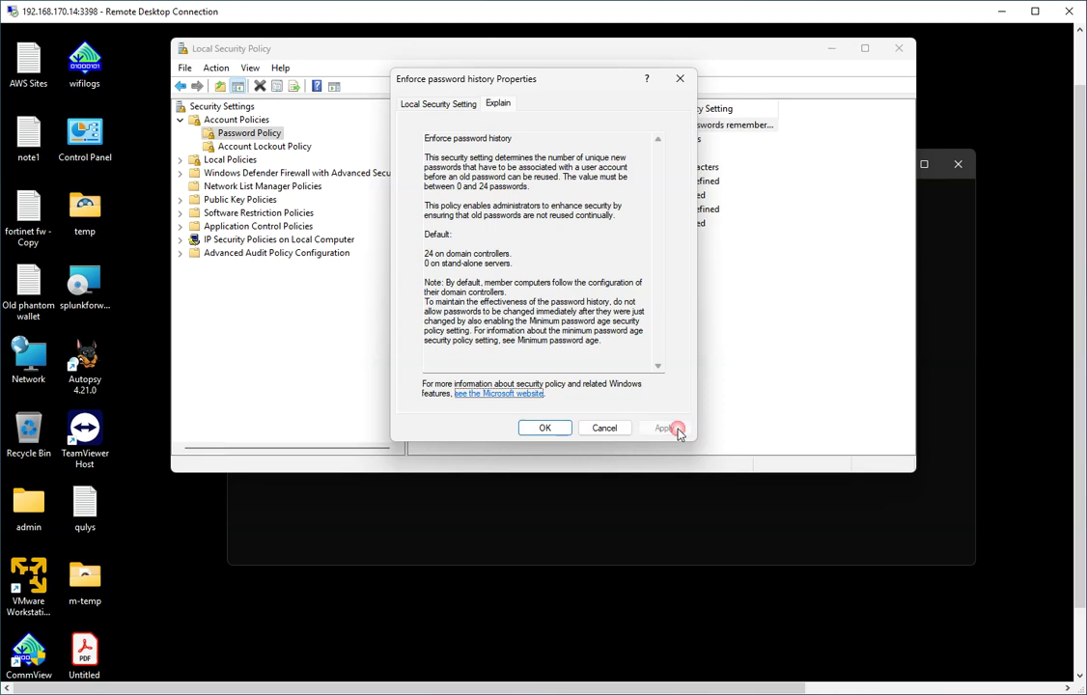
{"action": "left_click", "coordinate": [545, 429]}
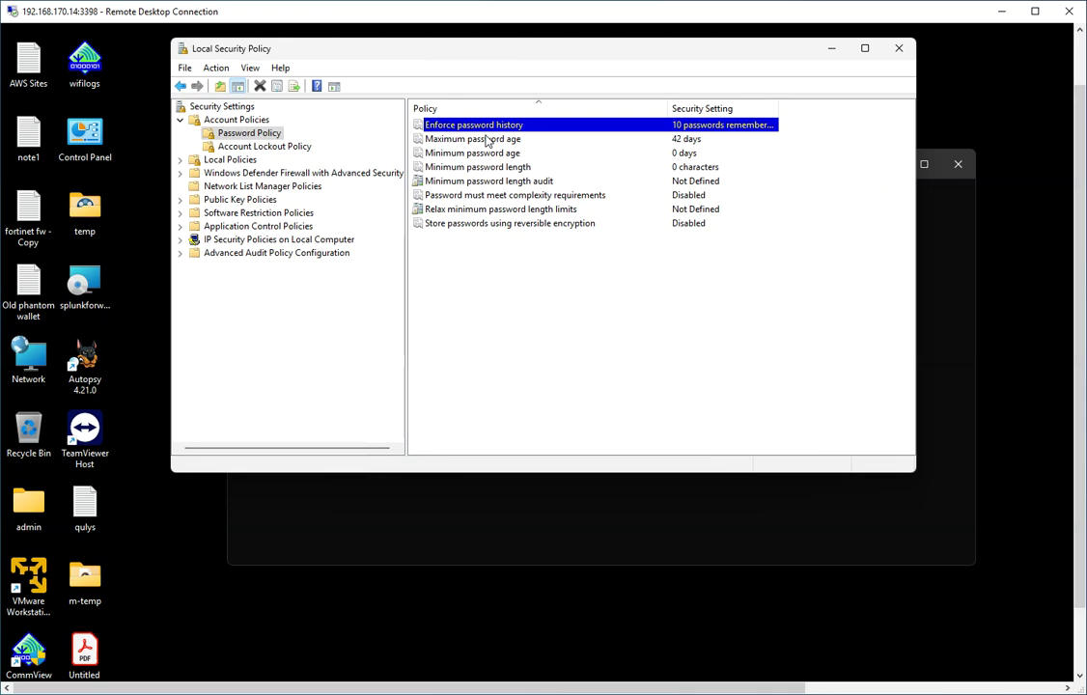
- Set the Maximum password age policy so passwords expire in 90 days, and apply the change
{"action": "double_click", "coordinate": [487, 141]}
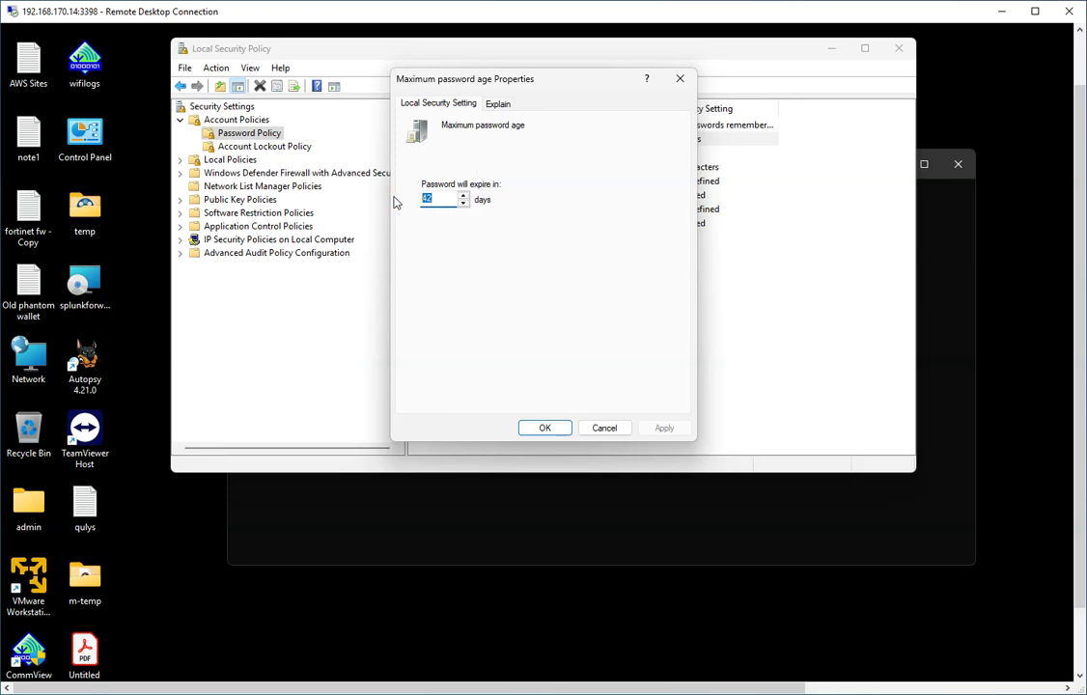
{"action": "type", "text": "90"}
{"action": "left_click", "coordinate": [680, 435]}
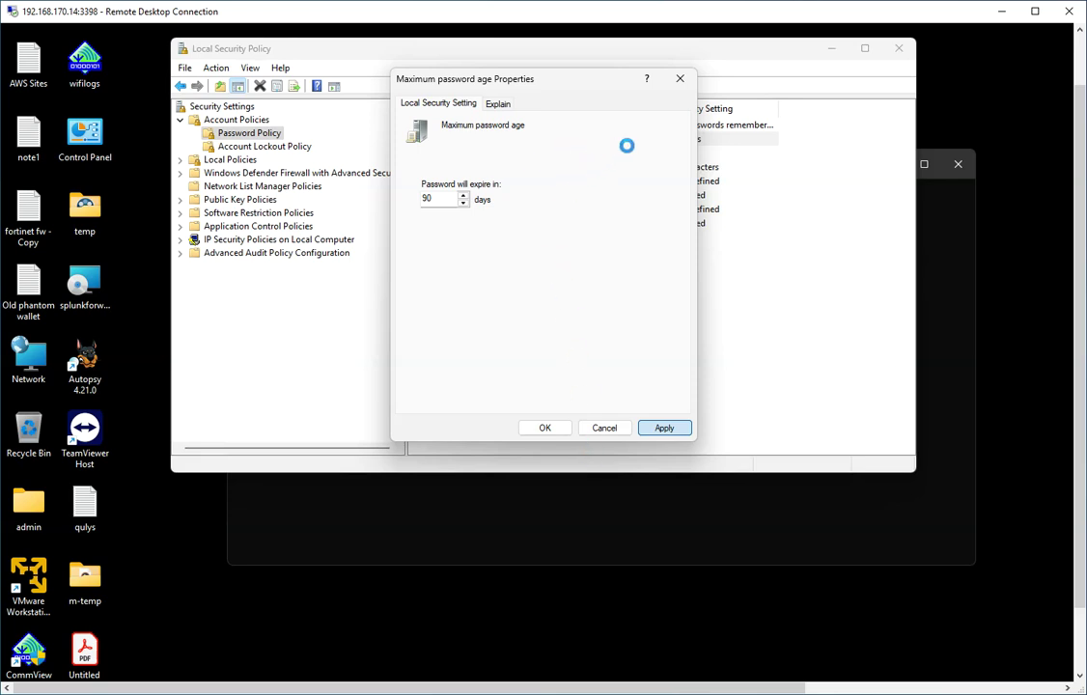
{"action": "left_click", "coordinate": [538, 427]}
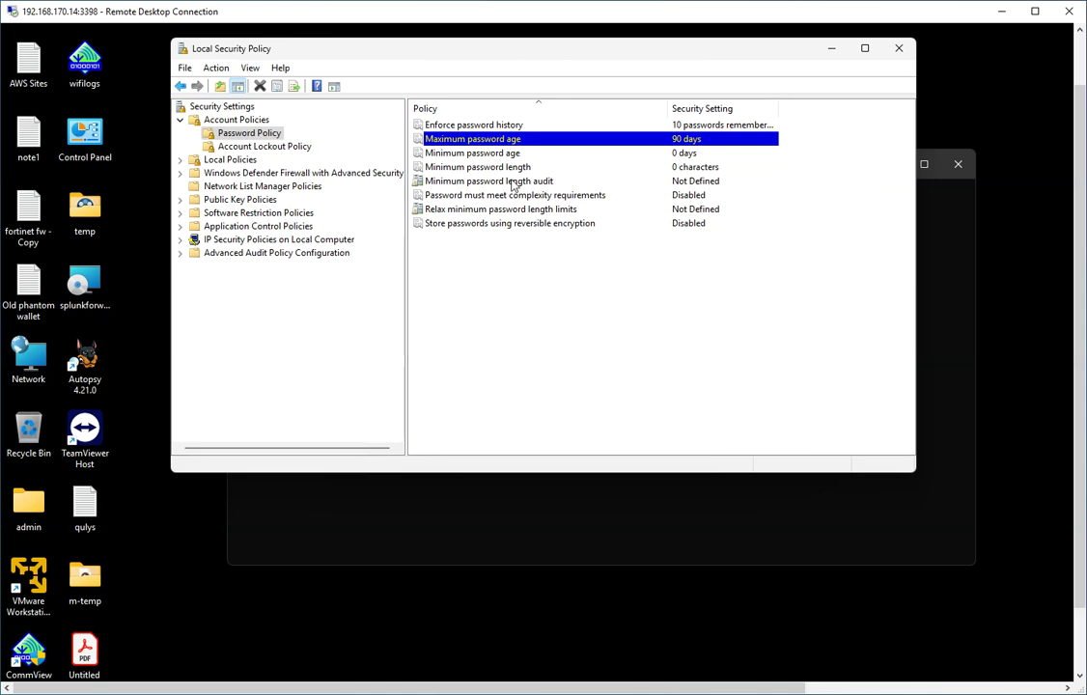
- Switch to Registry Editor to compare the MaximumPasswordAge value under Netlogon\Parameters with the password policies, and return to Local Security Policy
{"action": "left_click", "coordinate": [496, 153]}
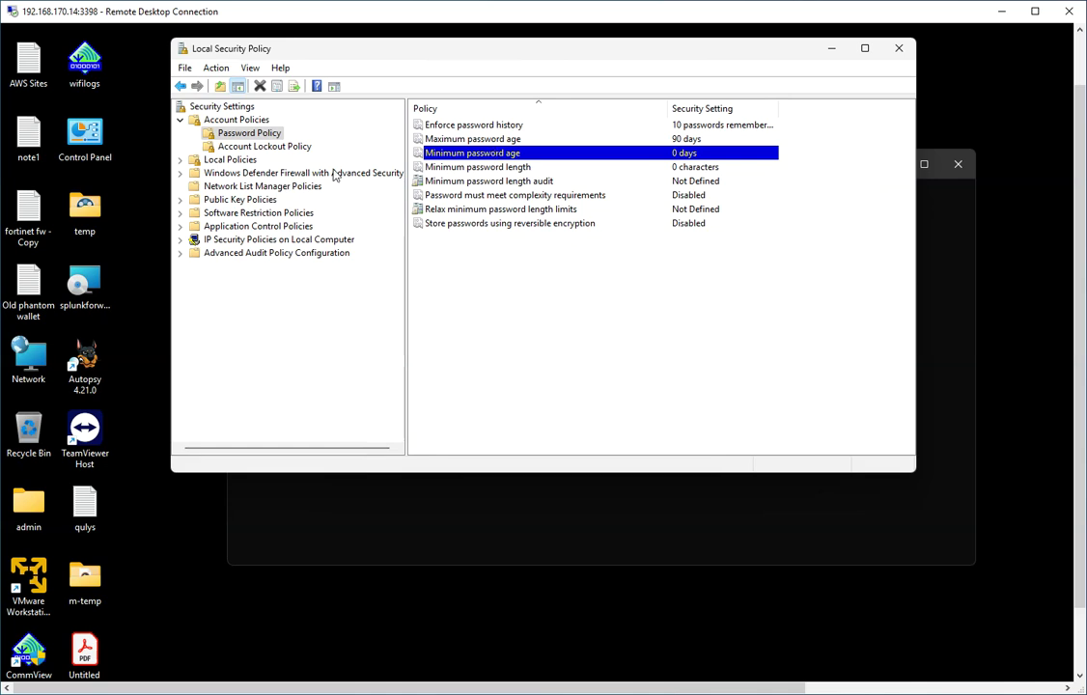
{"action": "left_click_drag", "start_coordinate": [388, 56], "coordinate": [378, 57]}
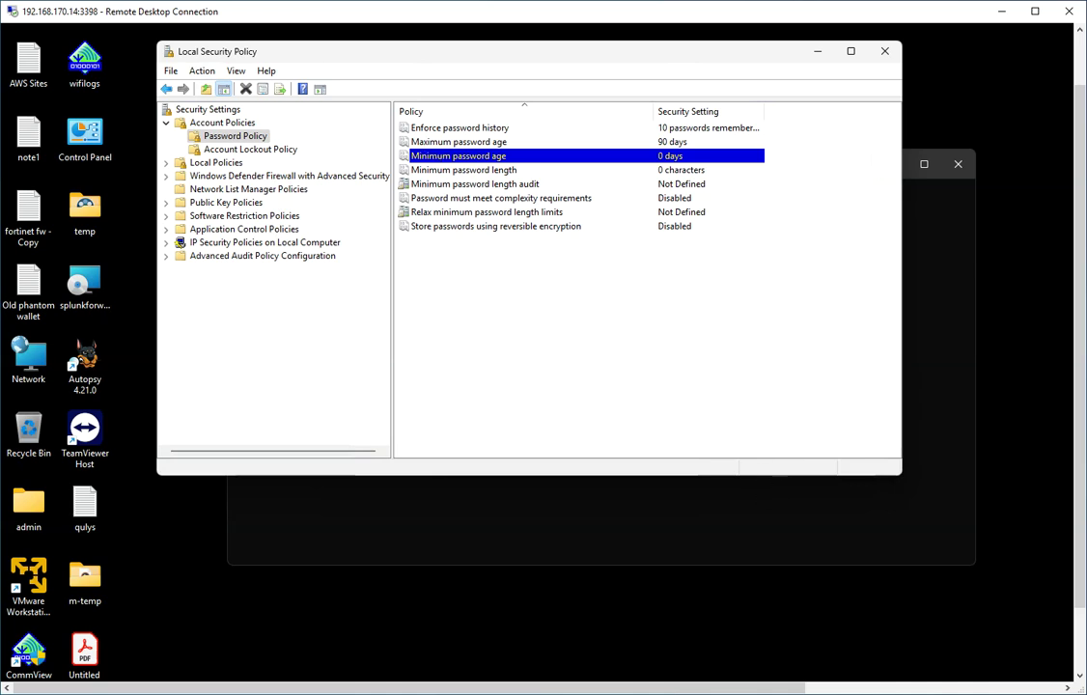
{"action": "key", "text": "alt+Tab"}
{"action": "left_click_drag", "start_coordinate": [277, 181], "coordinate": [400, 80]}
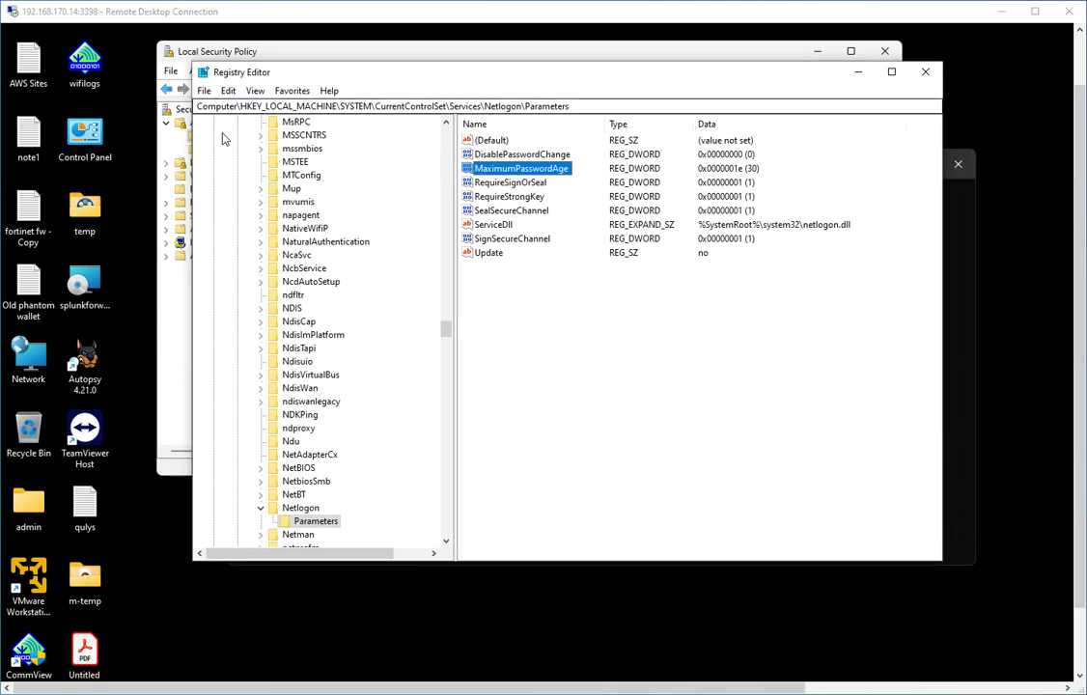
{"action": "left_click", "coordinate": [126, 358]}
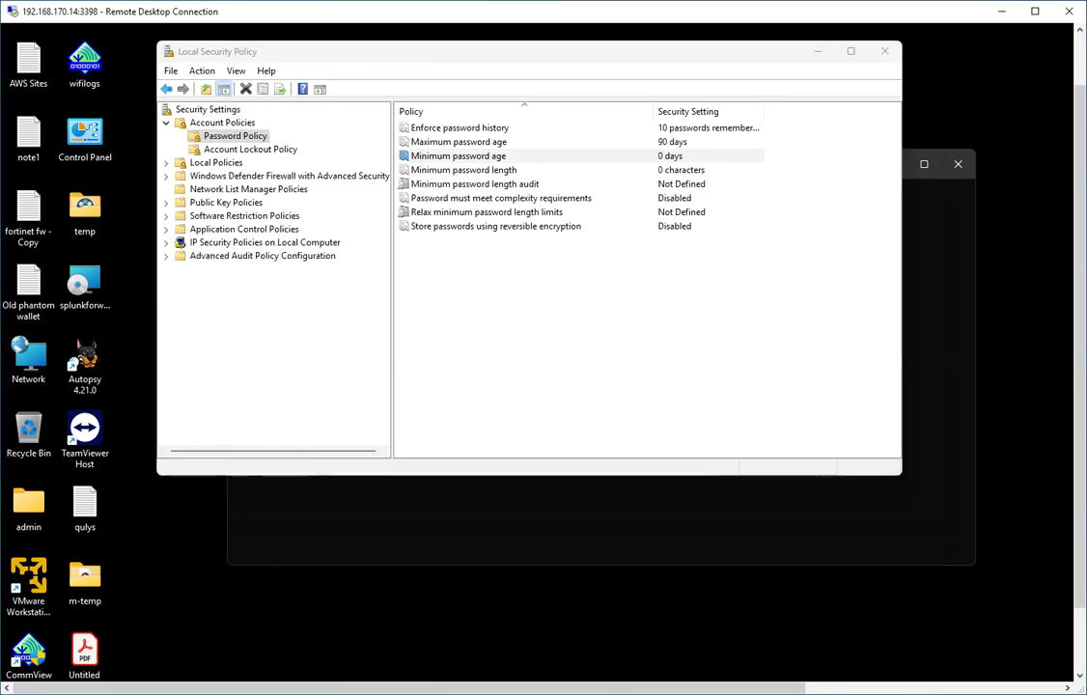
{"action": "key", "text": "alt+Tab"}
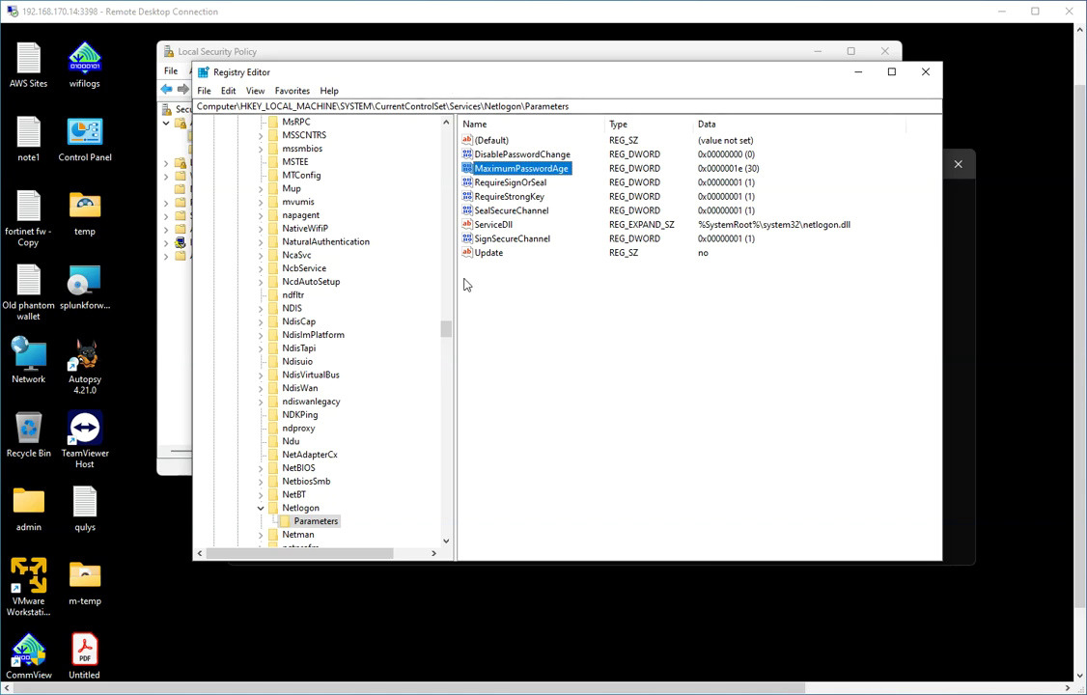
{"action": "left_click_drag", "start_coordinate": [333, 72], "coordinate": [387, 139]}
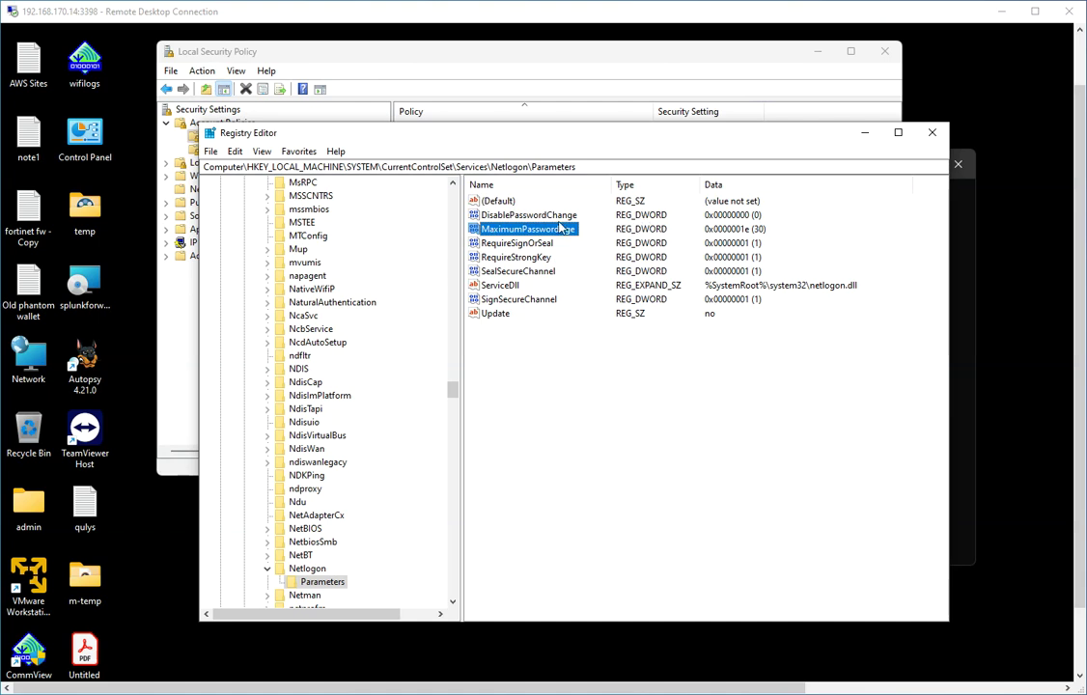
{"action": "left_click_drag", "start_coordinate": [456, 137], "coordinate": [374, 262]}
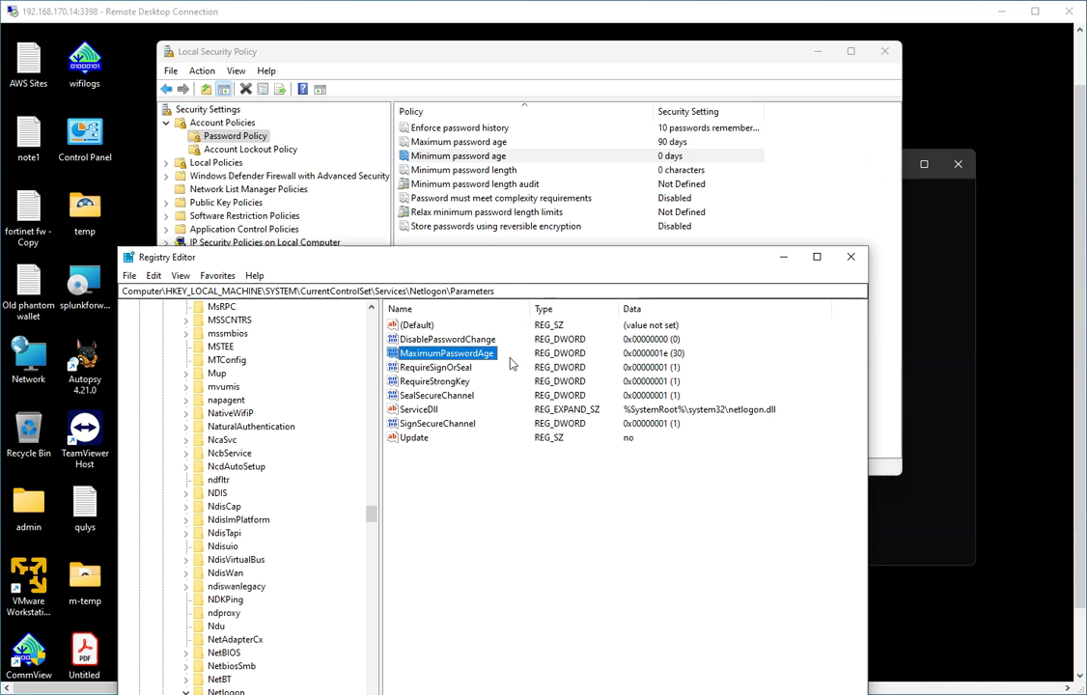
{"action": "left_click", "coordinate": [782, 257]}
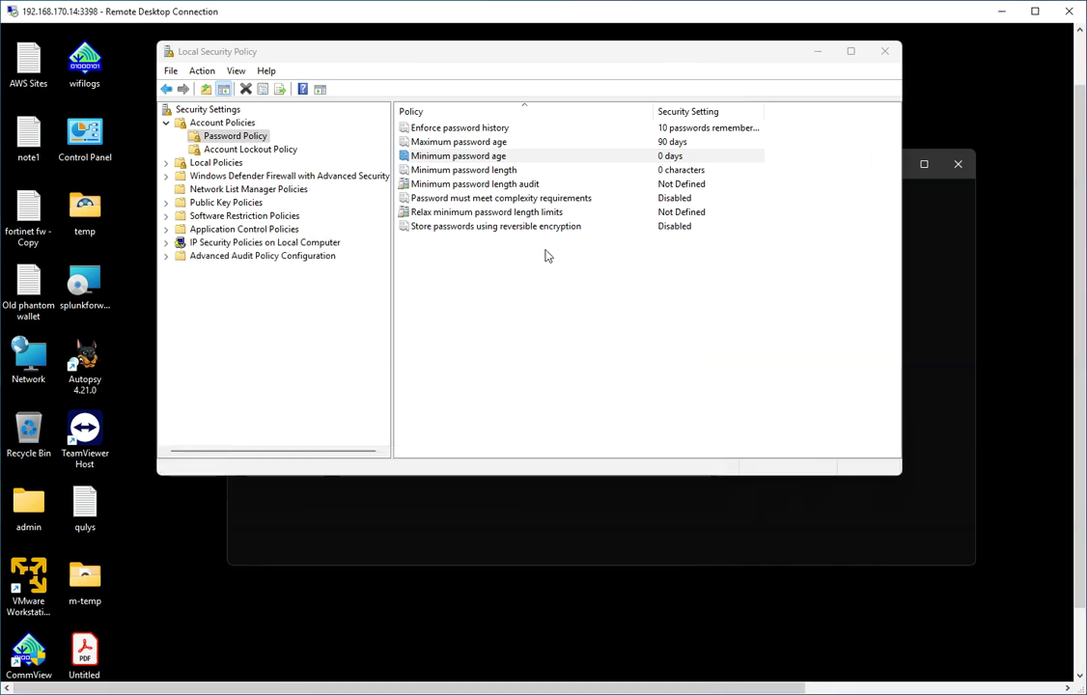
- Set the Minimum password length policy to 8 characters, view its explanation, and apply the change
{"action": "left_click", "coordinate": [476, 174]}
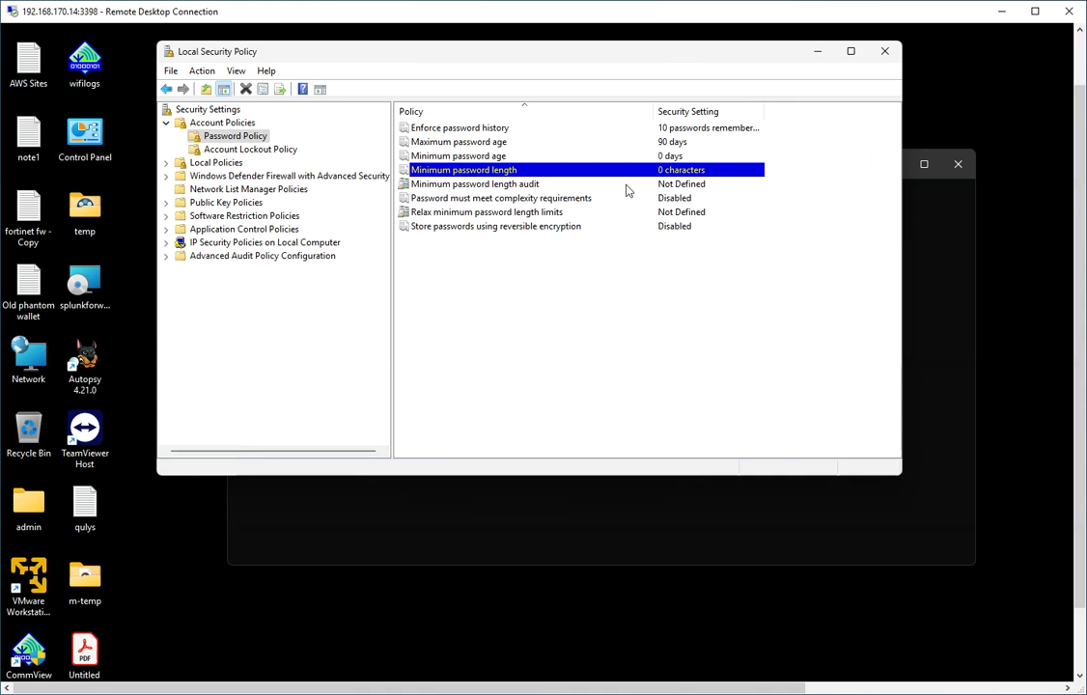
{"action": "double_click", "coordinate": [494, 171]}
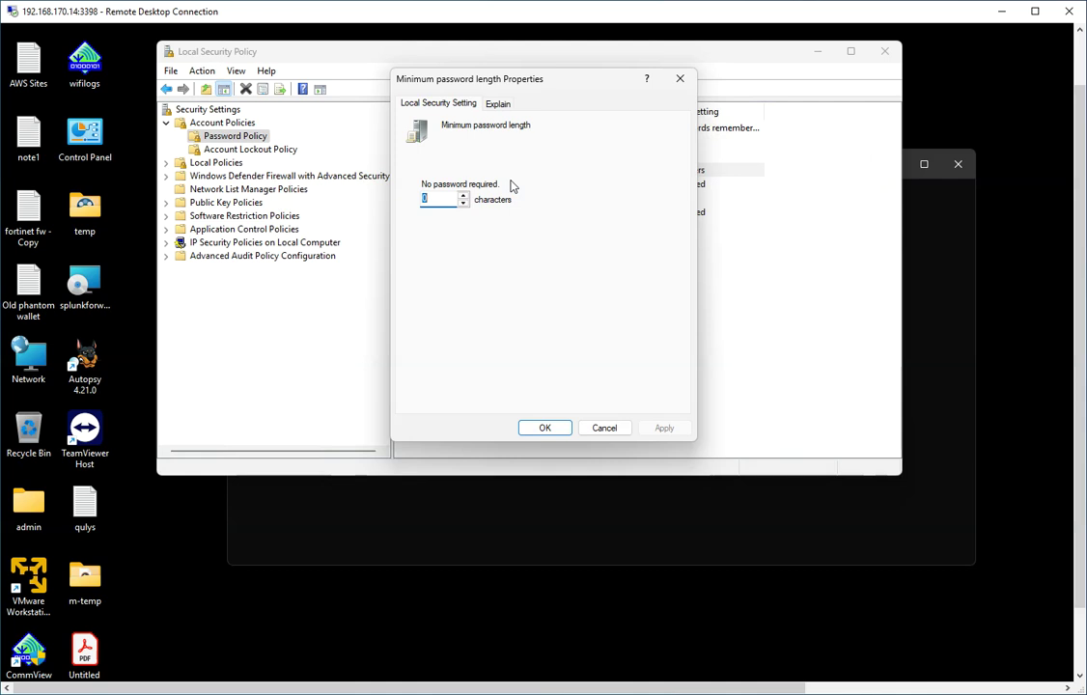
{"action": "type", "text": "8"}
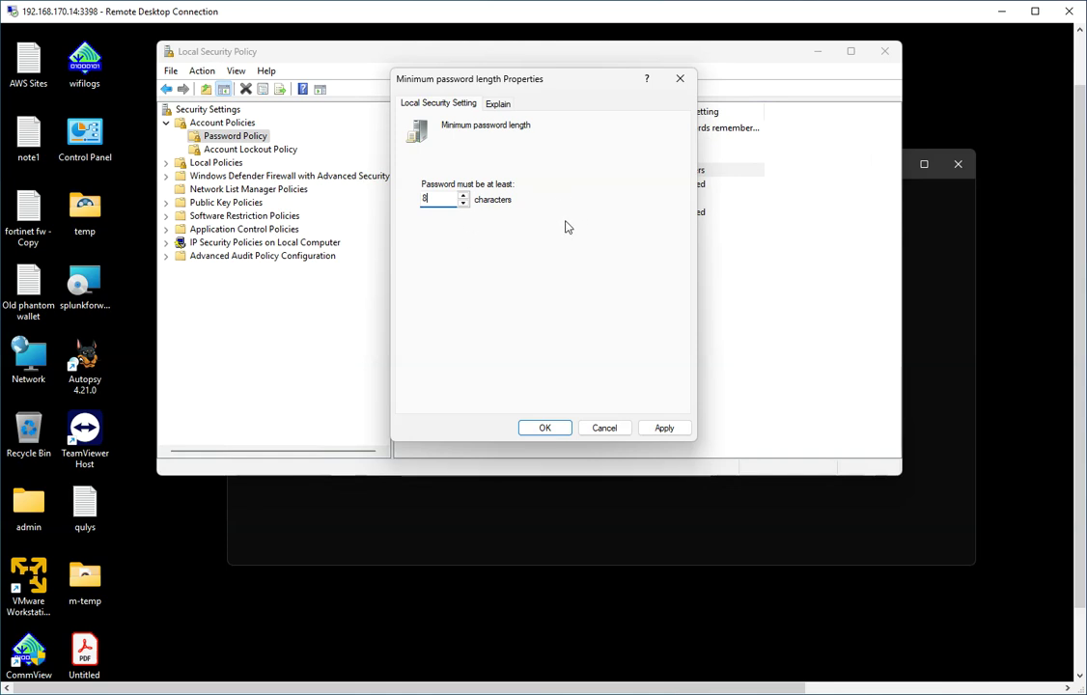
{"action": "left_click", "coordinate": [499, 103]}
{"action": "left_click", "coordinate": [437, 104]}
{"action": "left_click", "coordinate": [660, 430]}
{"action": "left_click", "coordinate": [550, 428]}
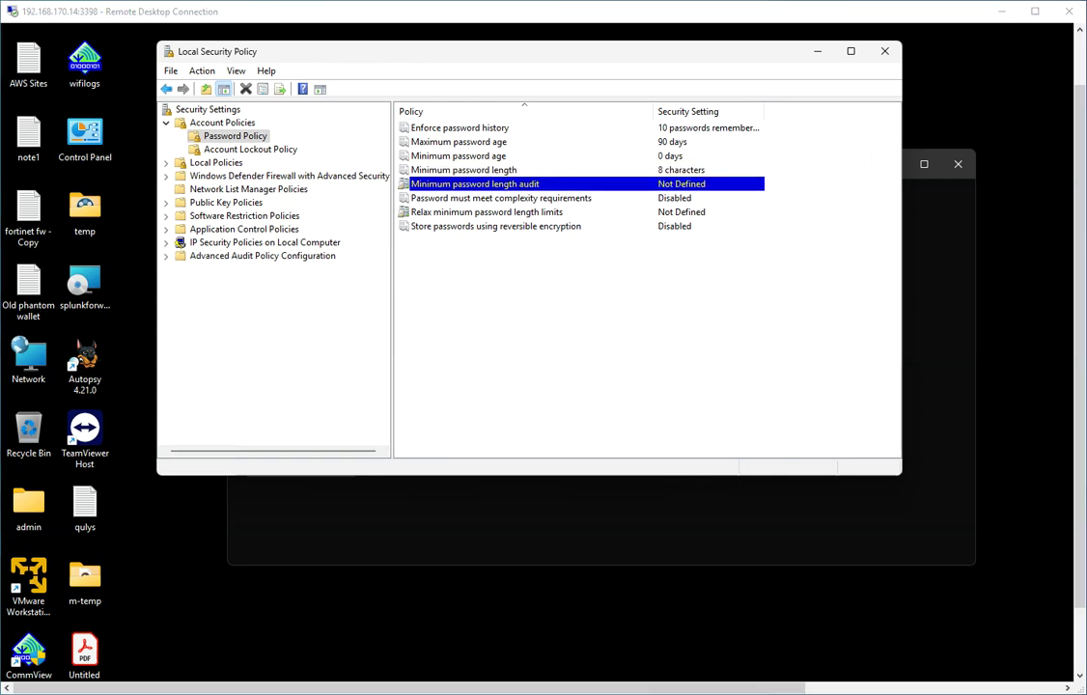
- Select the Minimum password length audit policy in the password policies
{"action": "left_click", "coordinate": [486, 199]}
{"action": "left_click", "coordinate": [486, 185]}
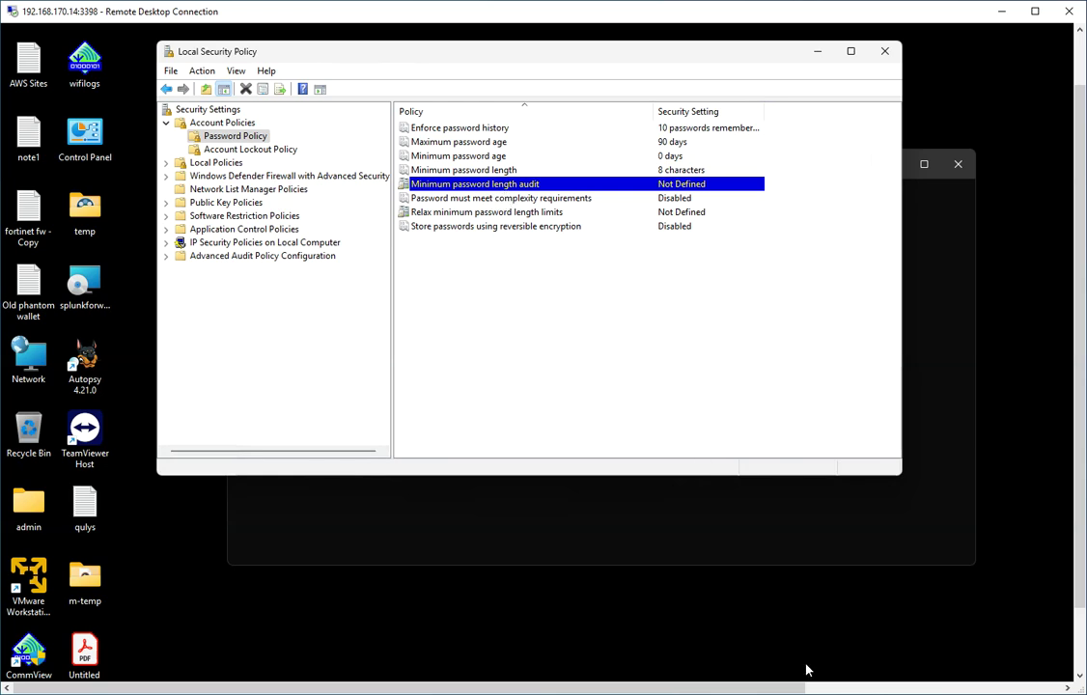
- Enable the Password must meet complexity requirements policy, read its explanation, and apply the change
{"action": "left_click", "coordinate": [475, 199]}
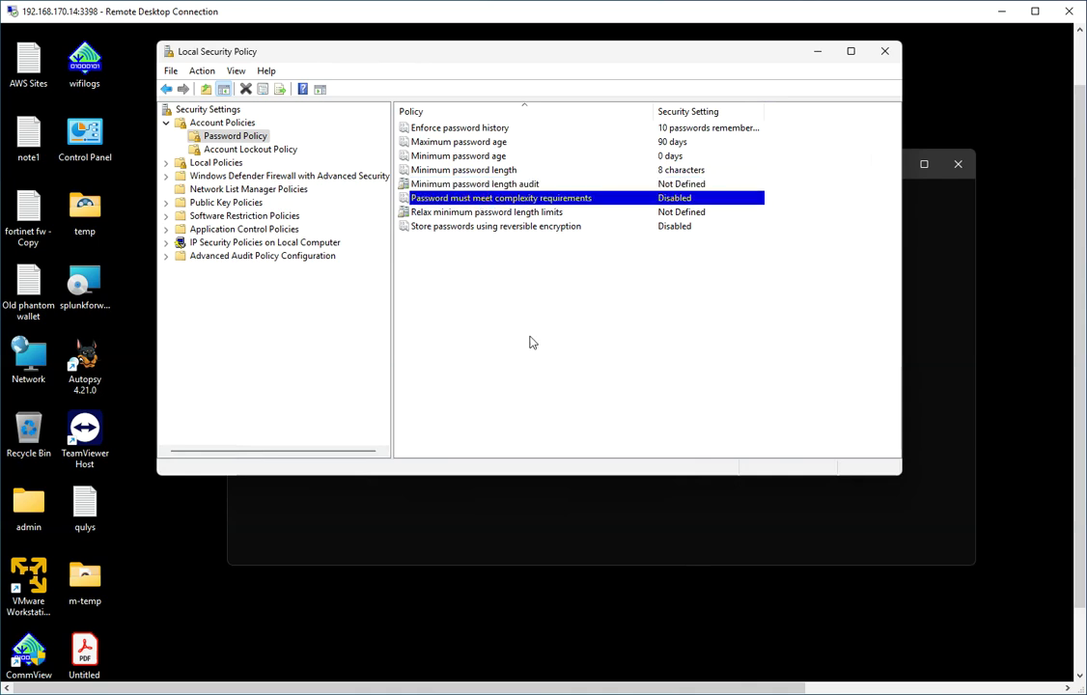
{"action": "double_click", "coordinate": [499, 199]}
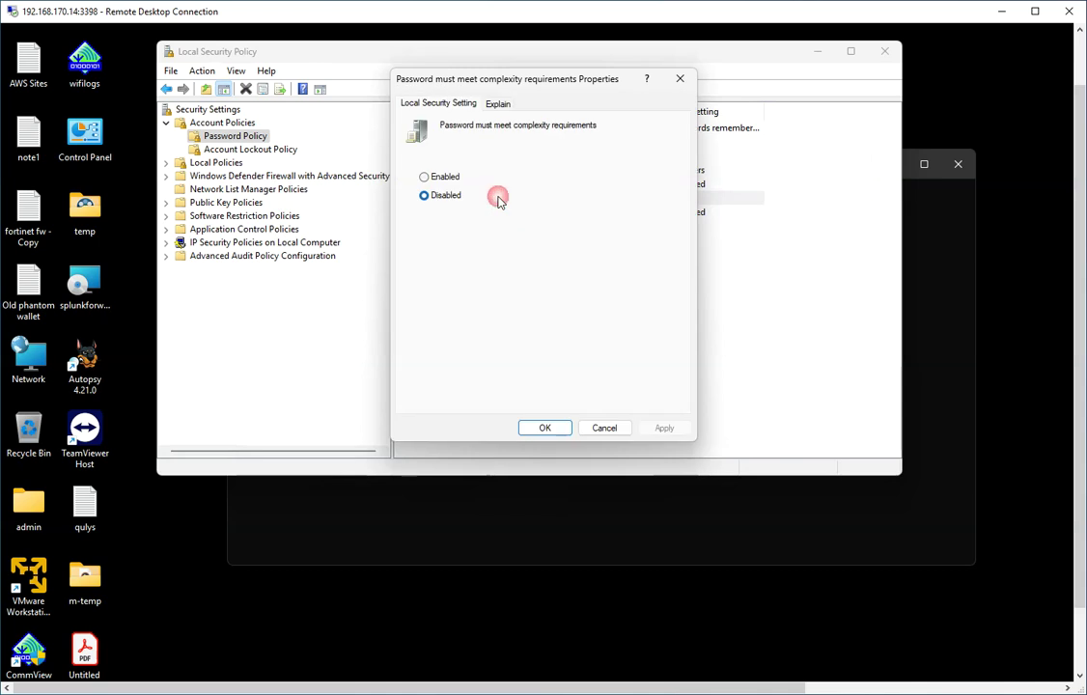
{"action": "left_click", "coordinate": [434, 181]}
{"action": "left_click", "coordinate": [495, 107]}
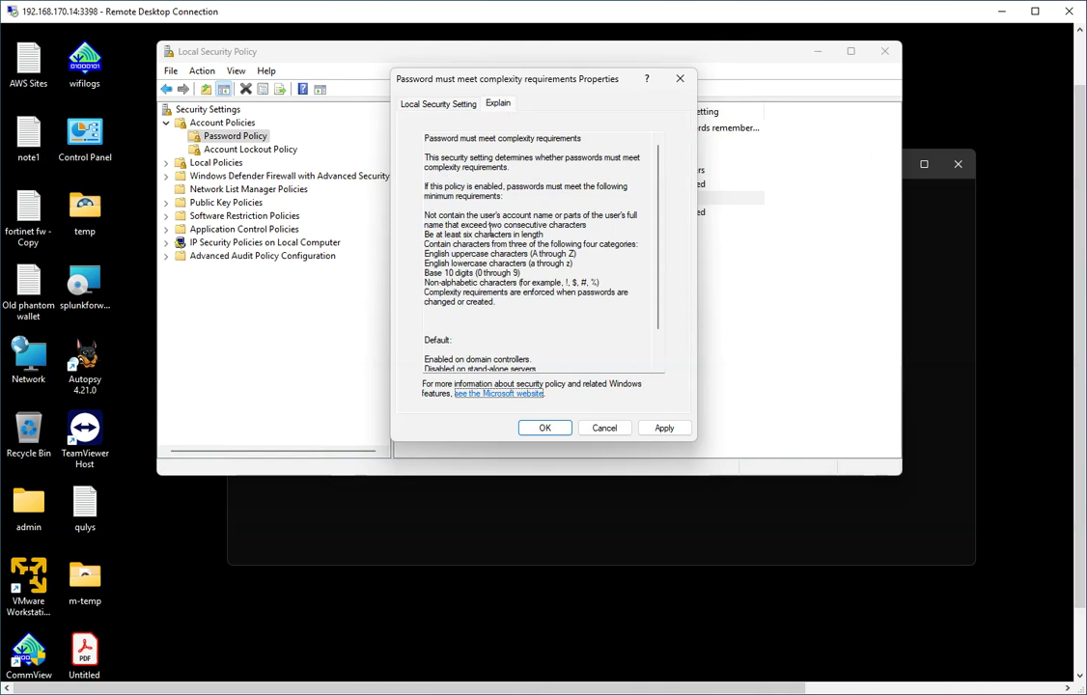
{"action": "scroll", "coordinate": [545, 245], "scroll_direction": "down", "scroll_amount": 2}
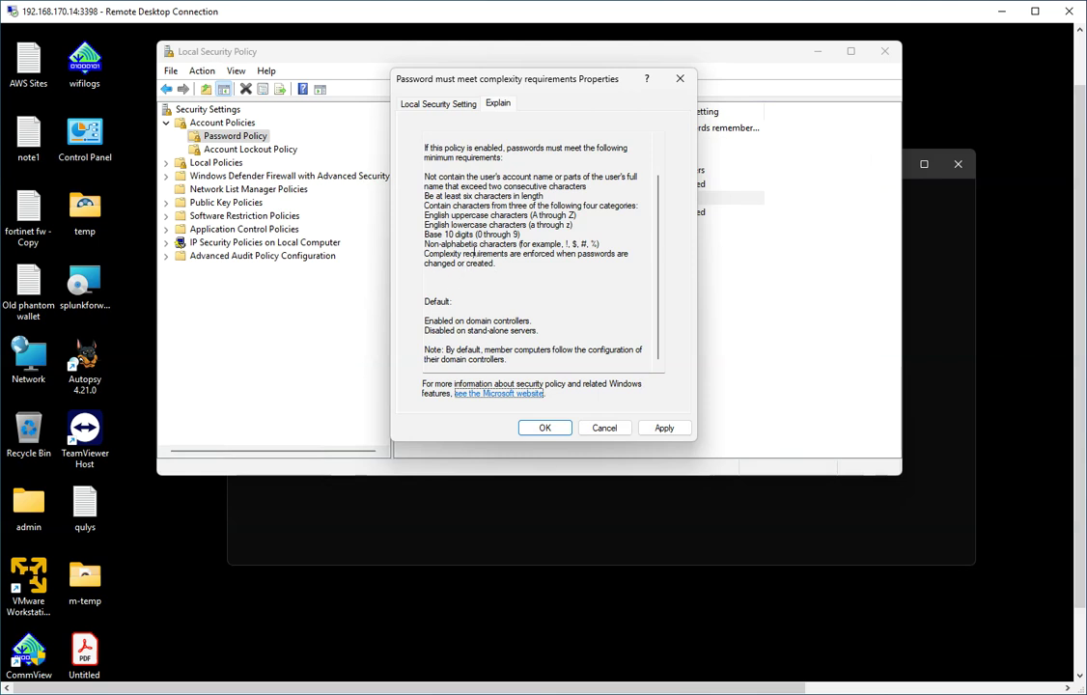
{"action": "scroll", "coordinate": [492, 251], "scroll_direction": "up", "scroll_amount": 2}
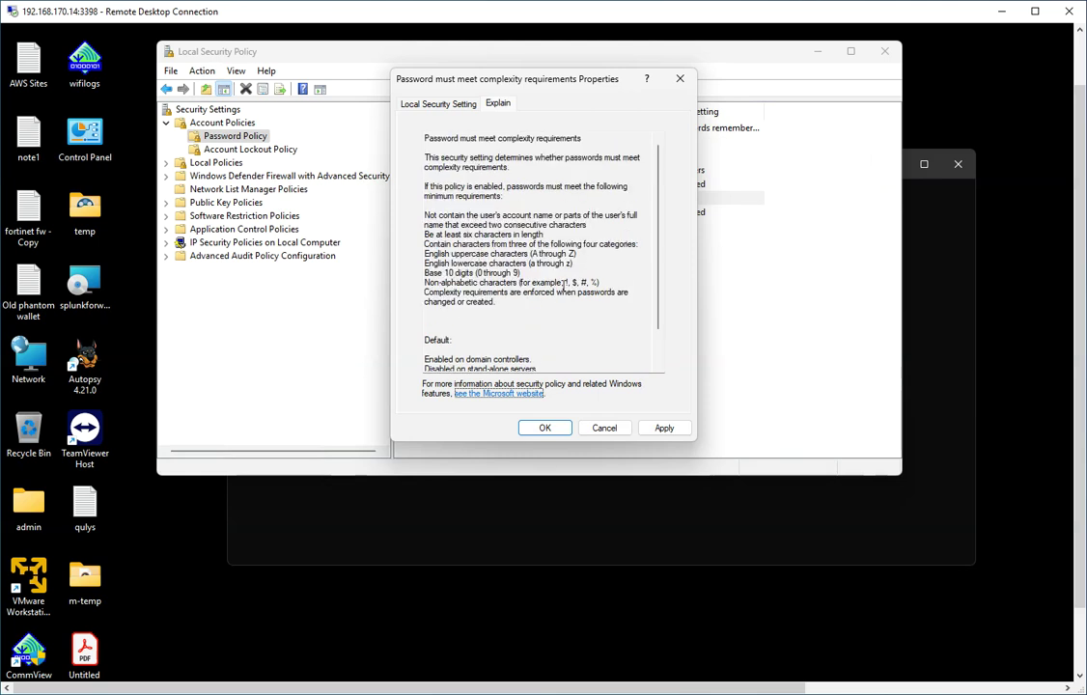
{"action": "left_click", "coordinate": [665, 428]}
{"action": "left_click", "coordinate": [544, 428]}
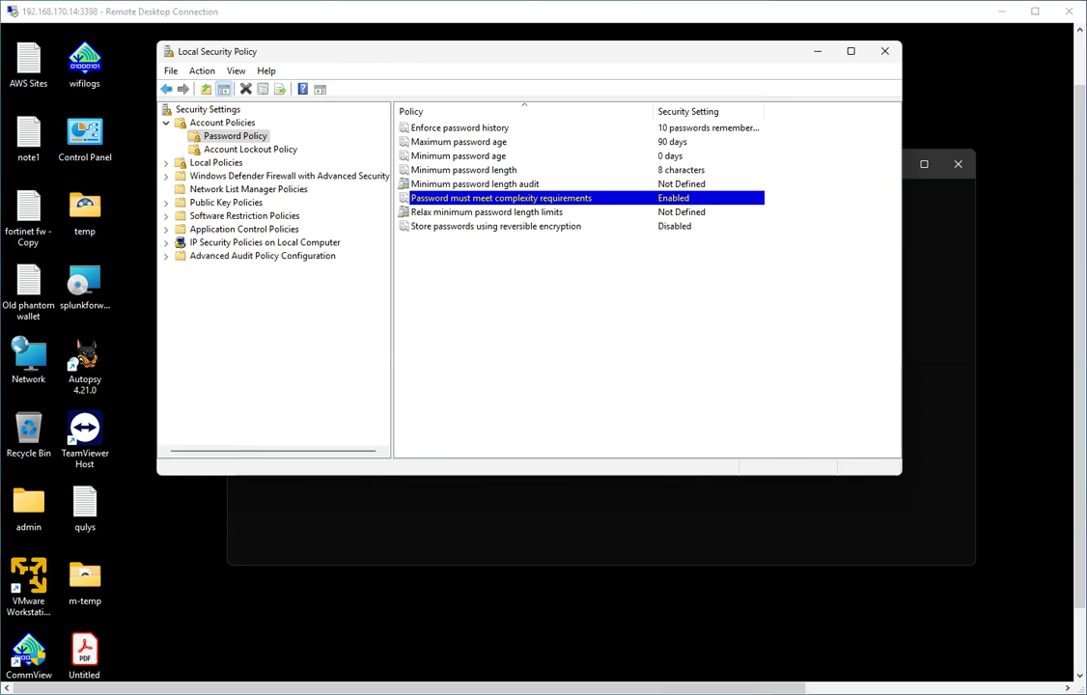
- Enable the Relax minimum password length limits policy, read its explanation, and accept the setting change
{"action": "left_click", "coordinate": [466, 217]}
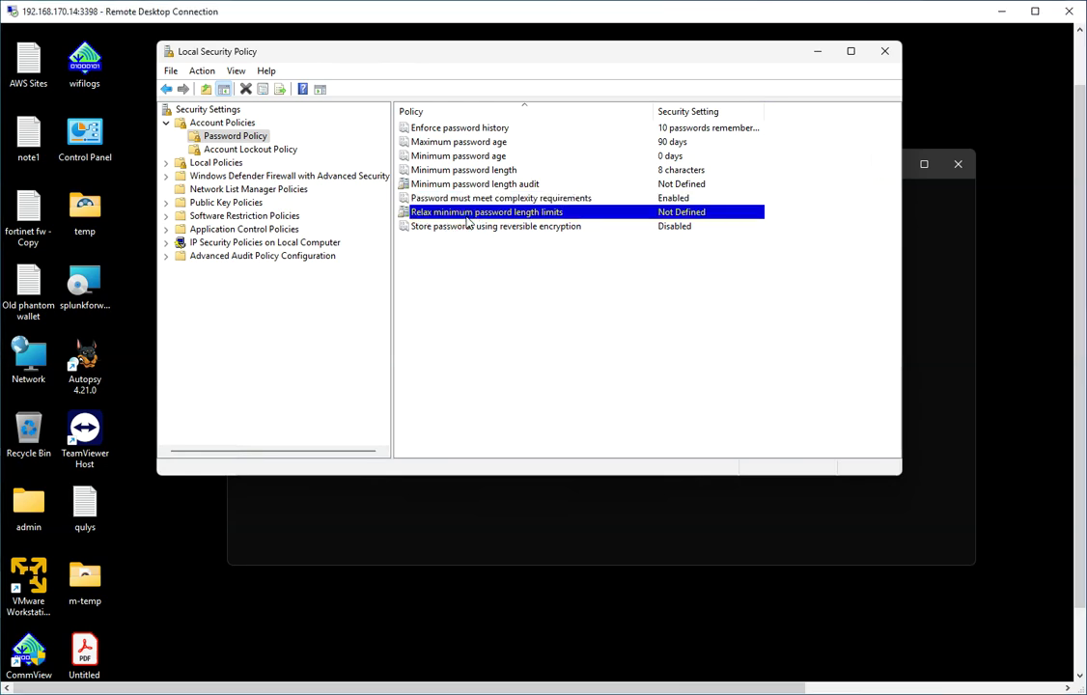
{"action": "double_click", "coordinate": [466, 220]}
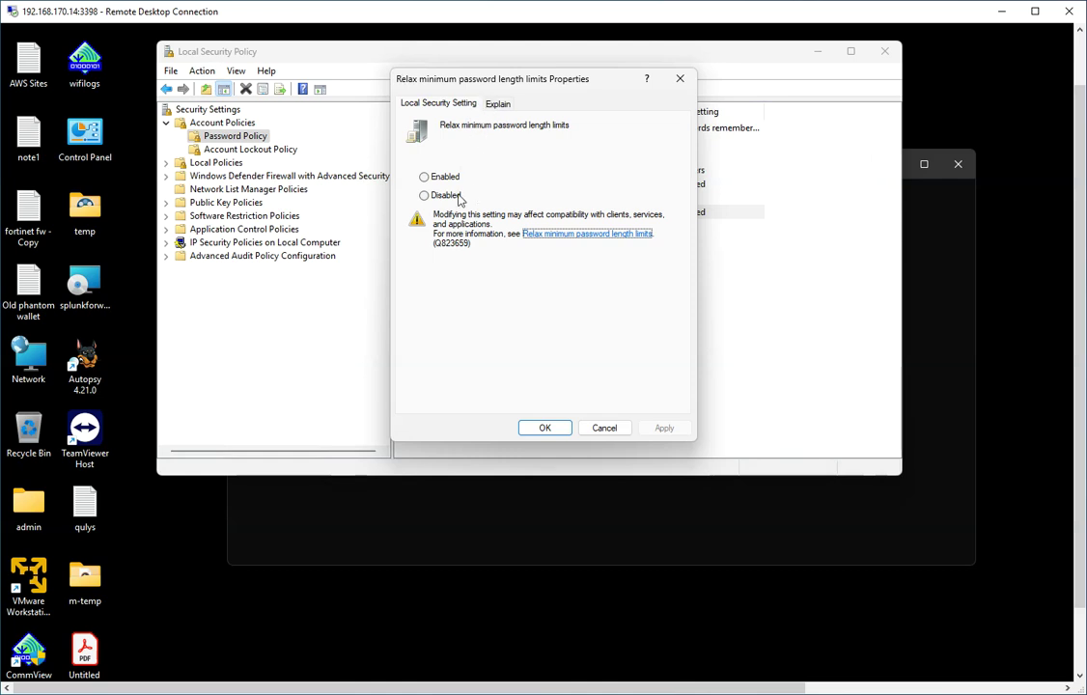
{"action": "left_click", "coordinate": [426, 178]}
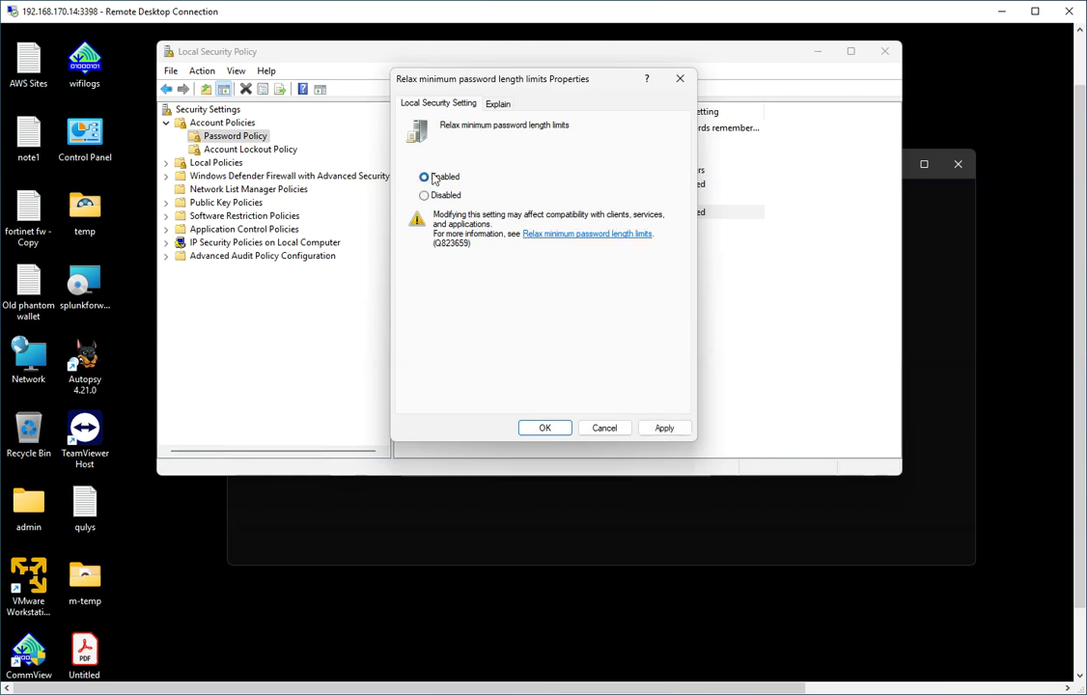
{"action": "left_click", "coordinate": [501, 104]}
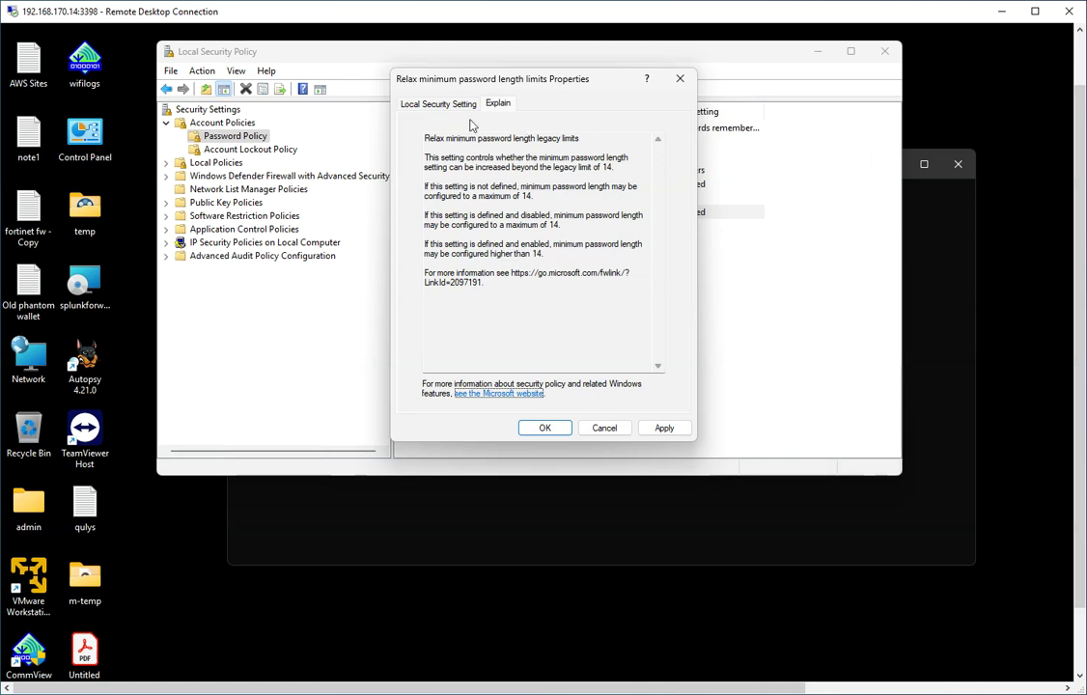
{"action": "left_click", "coordinate": [438, 103]}
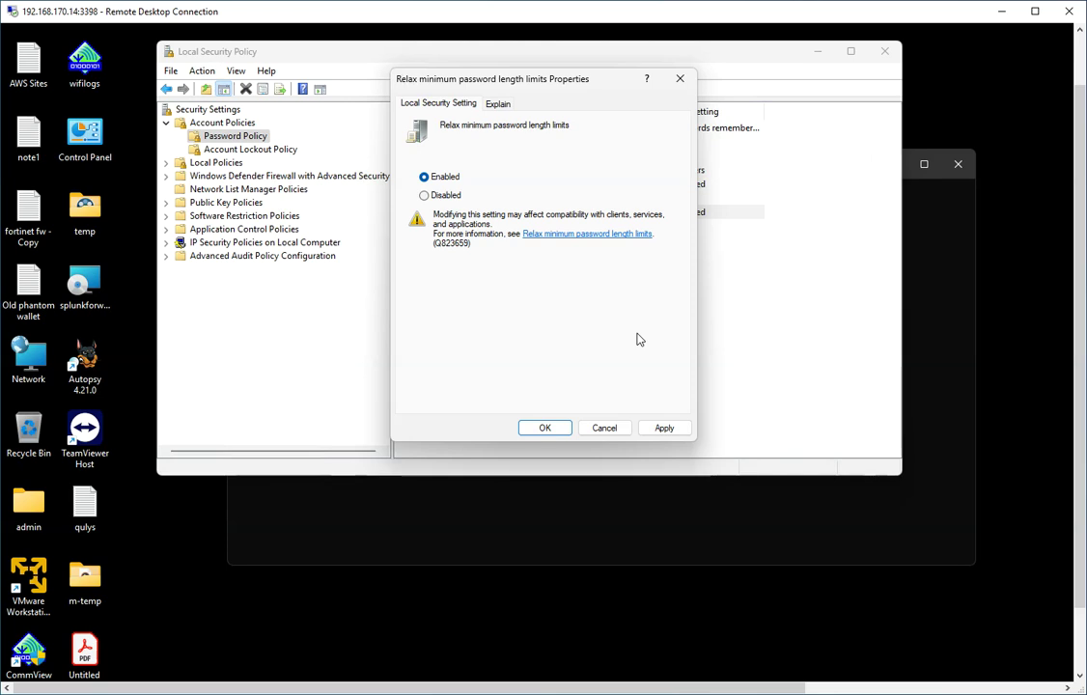
{"action": "left_click", "coordinate": [676, 429]}
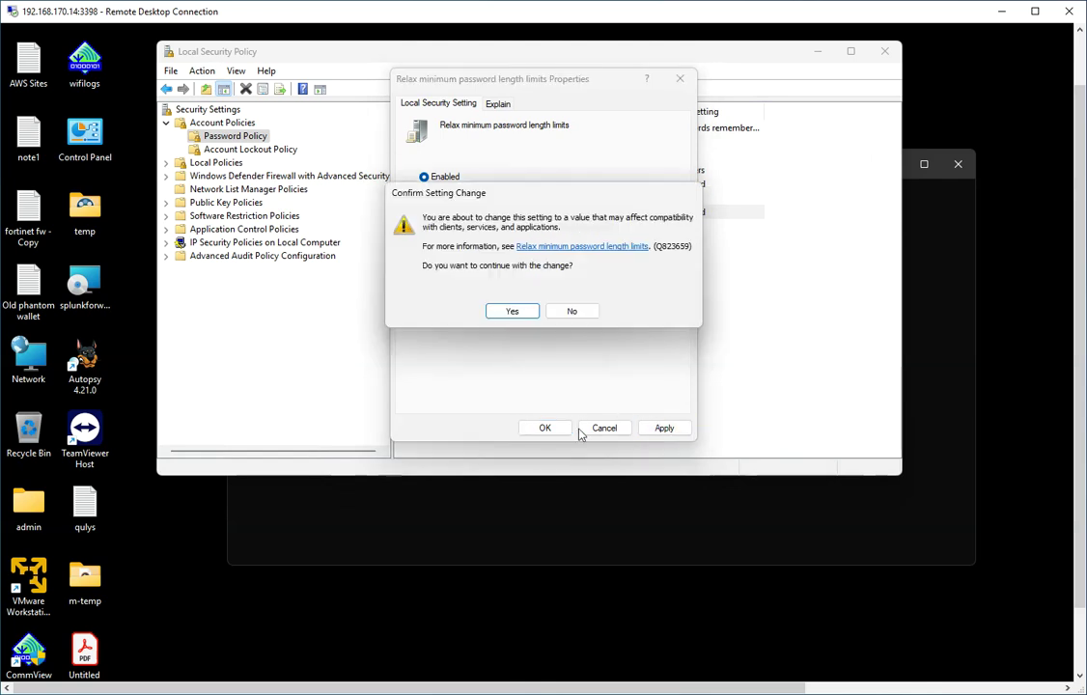
{"action": "left_click", "coordinate": [512, 311]}
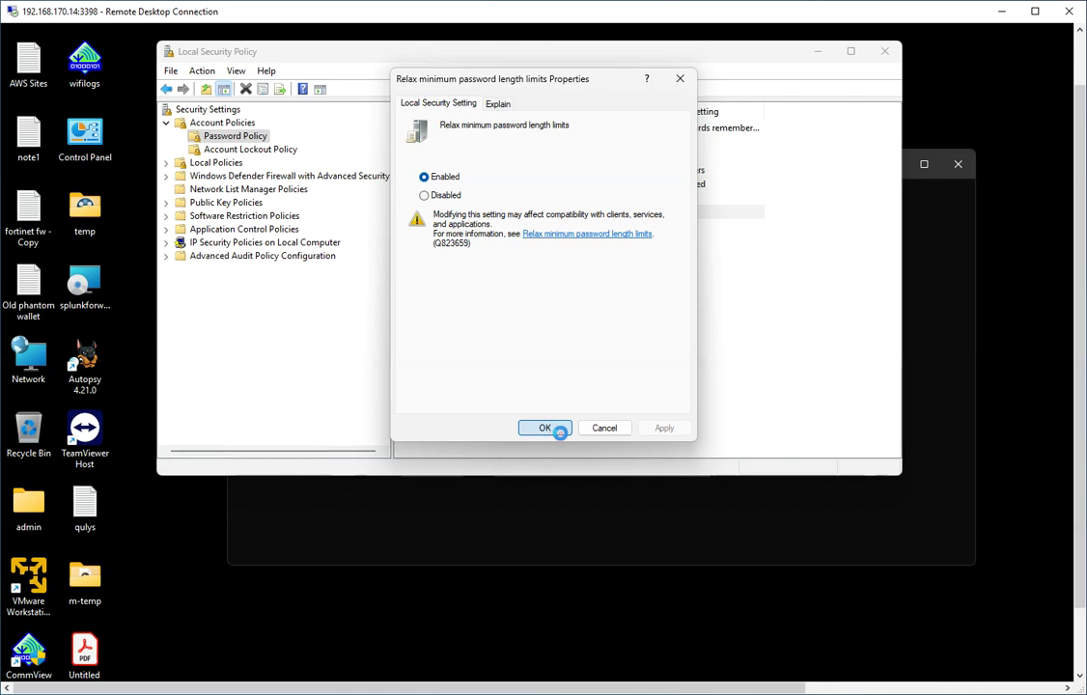
{"action": "left_click", "coordinate": [546, 427]}
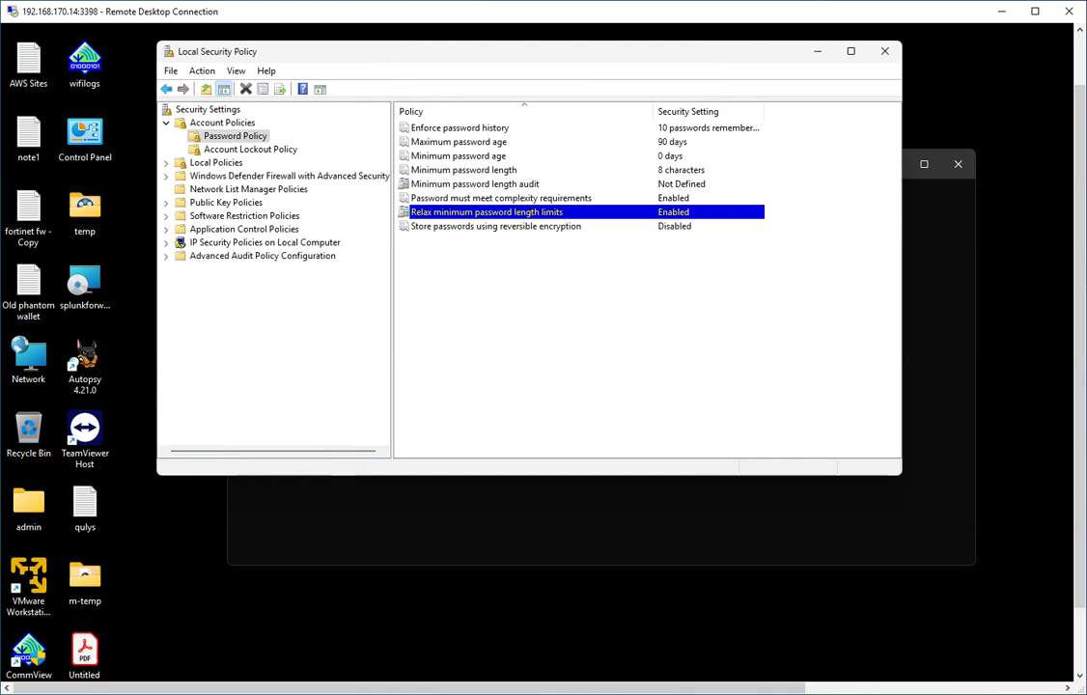
- Enable the Store passwords using reversible encryption policy and apply the change
{"action": "left_click", "coordinate": [517, 227]}
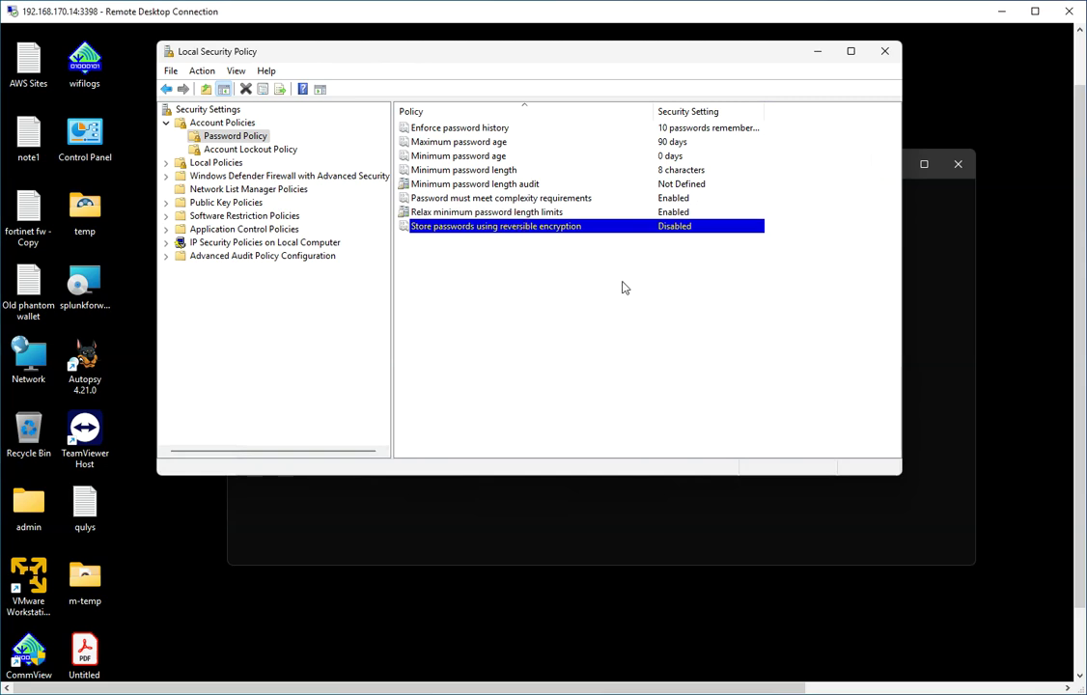
{"action": "double_click", "coordinate": [576, 234]}
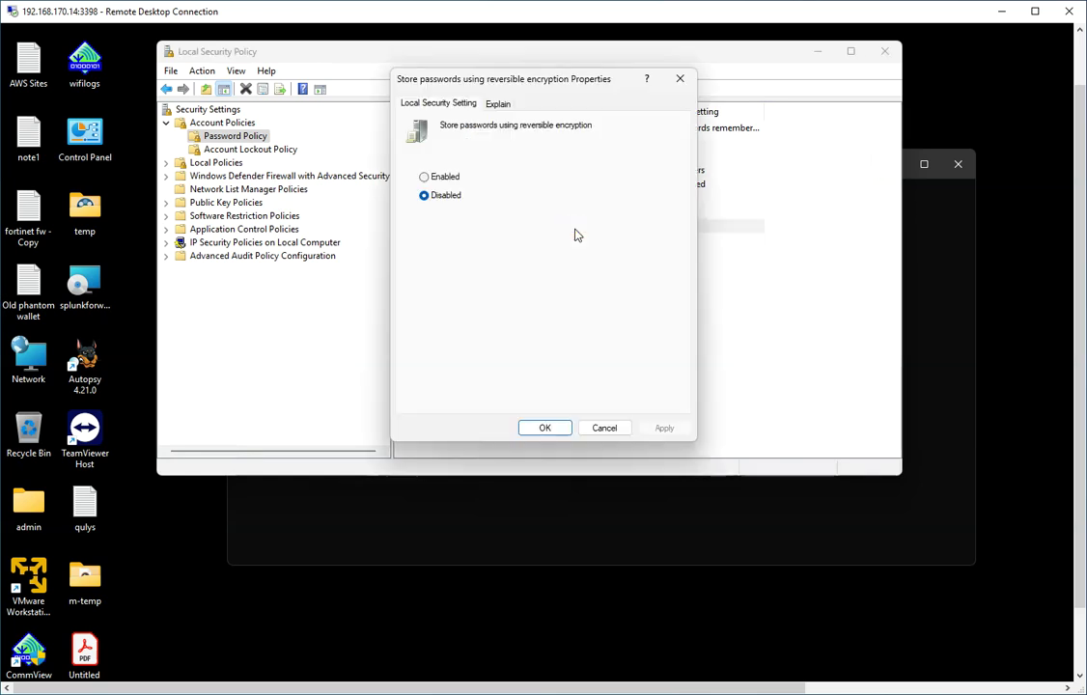
{"action": "left_click", "coordinate": [444, 178]}
{"action": "left_click", "coordinate": [662, 427]}
{"action": "left_click", "coordinate": [544, 428]}
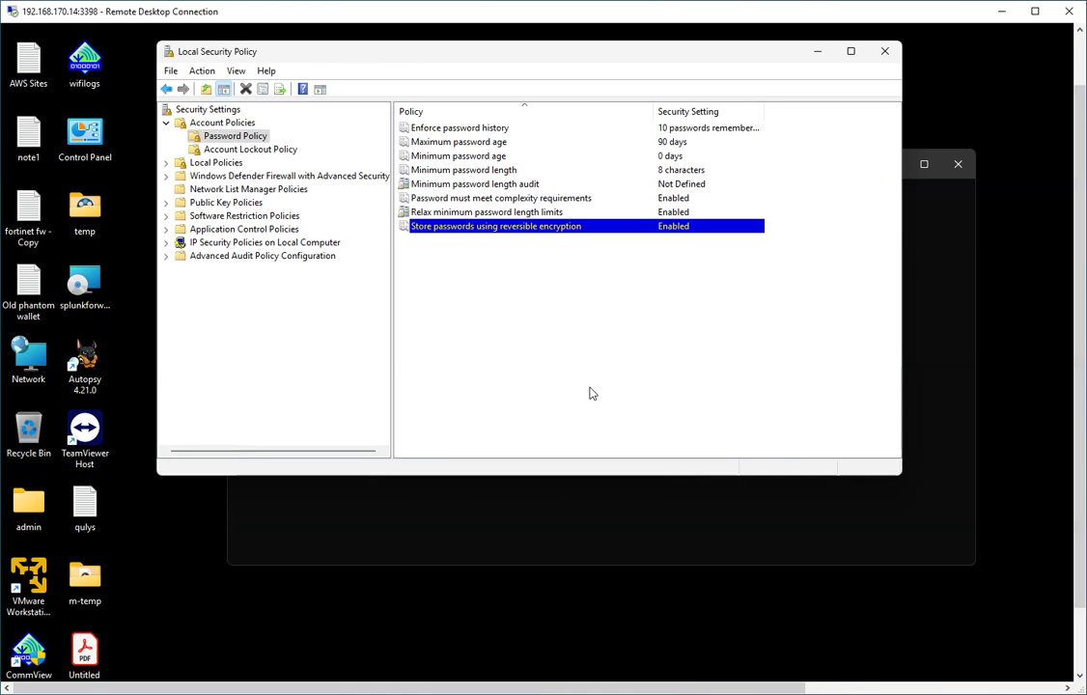
- Set the Store passwords using reversible encryption policy back to Disabled and apply the change
{"action": "double_click", "coordinate": [568, 226]}
{"action": "left_click", "coordinate": [425, 196]}
{"action": "left_click", "coordinate": [666, 429]}
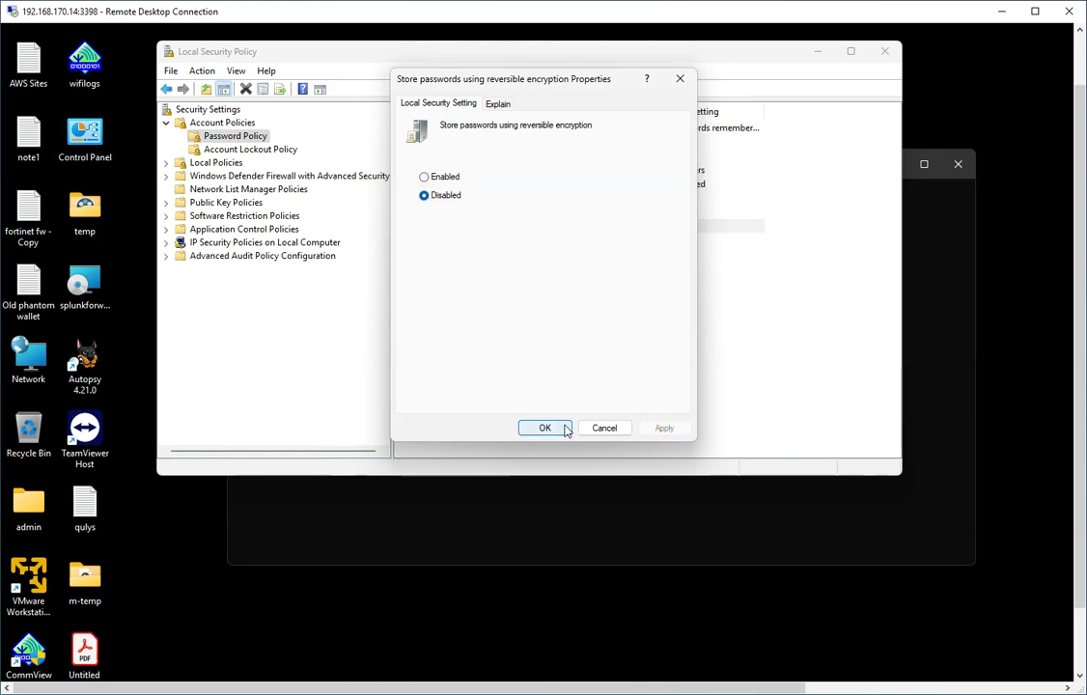
{"action": "left_click", "coordinate": [546, 429]}
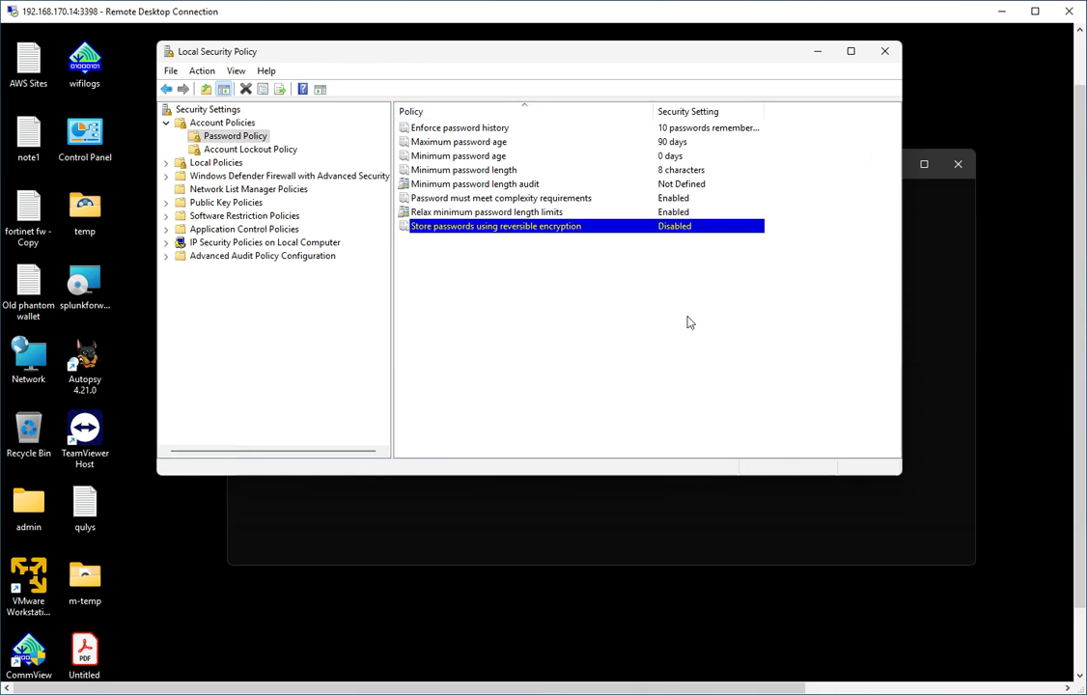
- Switch to Command Prompt and rerun net accounts to check the updated password policy values
{"action": "left_click", "coordinate": [924, 410]}
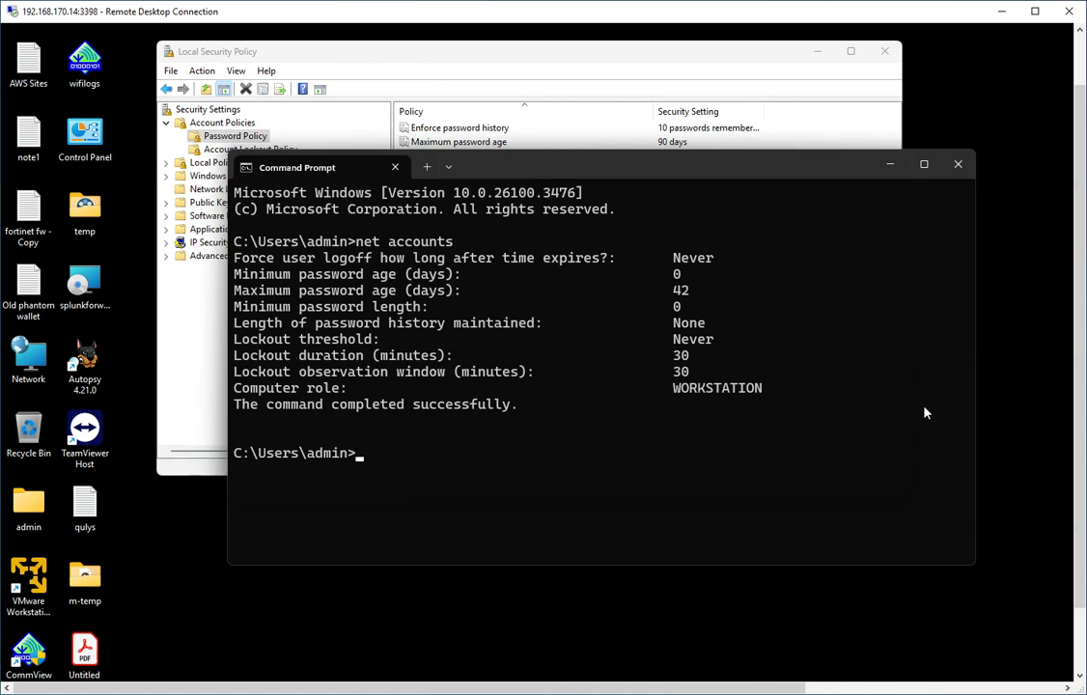
{"action": "key", "text": "Up"}
{"action": "key", "text": "Return"}
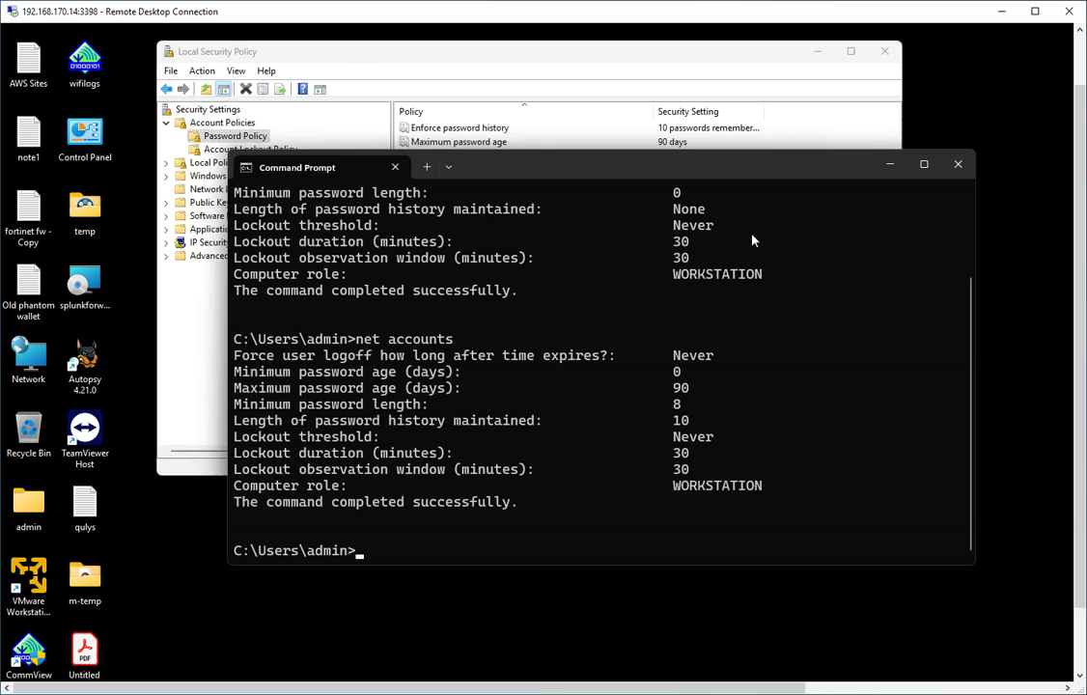
- Check the MaximumPasswordAge value under Netlogon\Parameters in Registry Editor, minimize that window, and return to Local Security Policy
{"action": "mouse_move", "coordinate": [483, 691]}
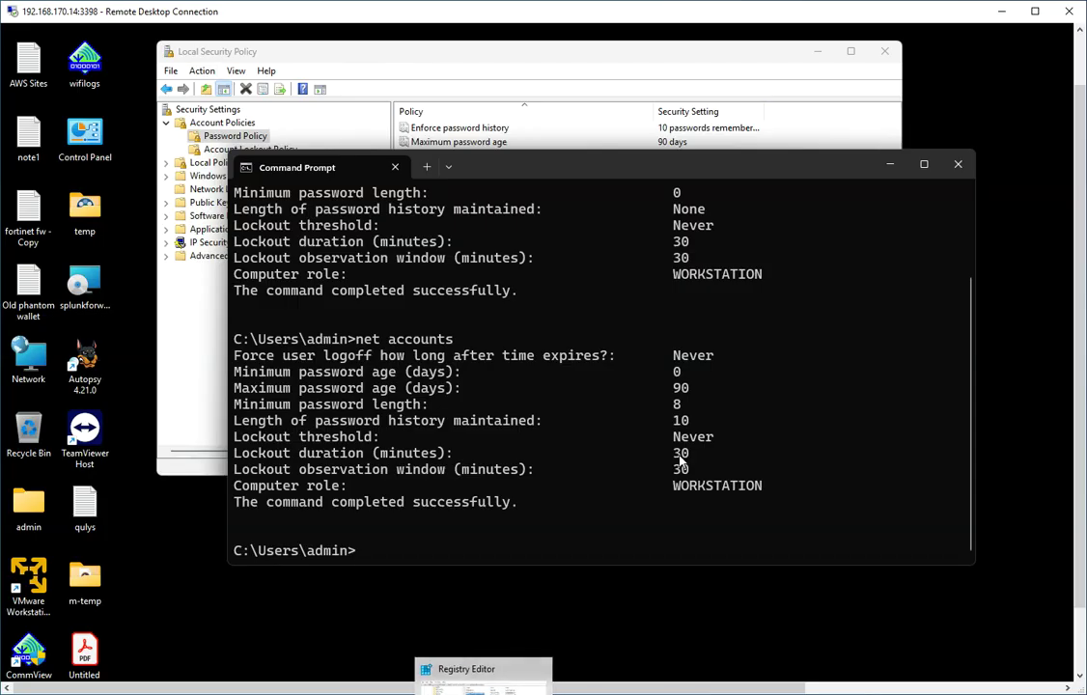
{"action": "left_click", "coordinate": [482, 691]}
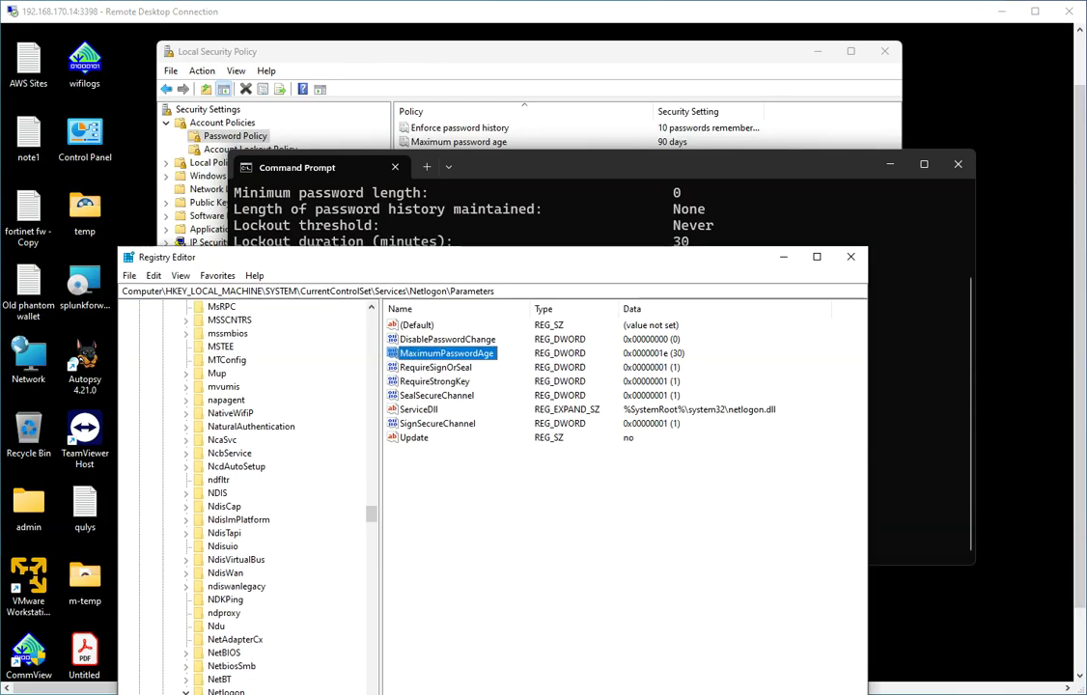
{"action": "left_click_drag", "start_coordinate": [511, 261], "coordinate": [526, 167]}
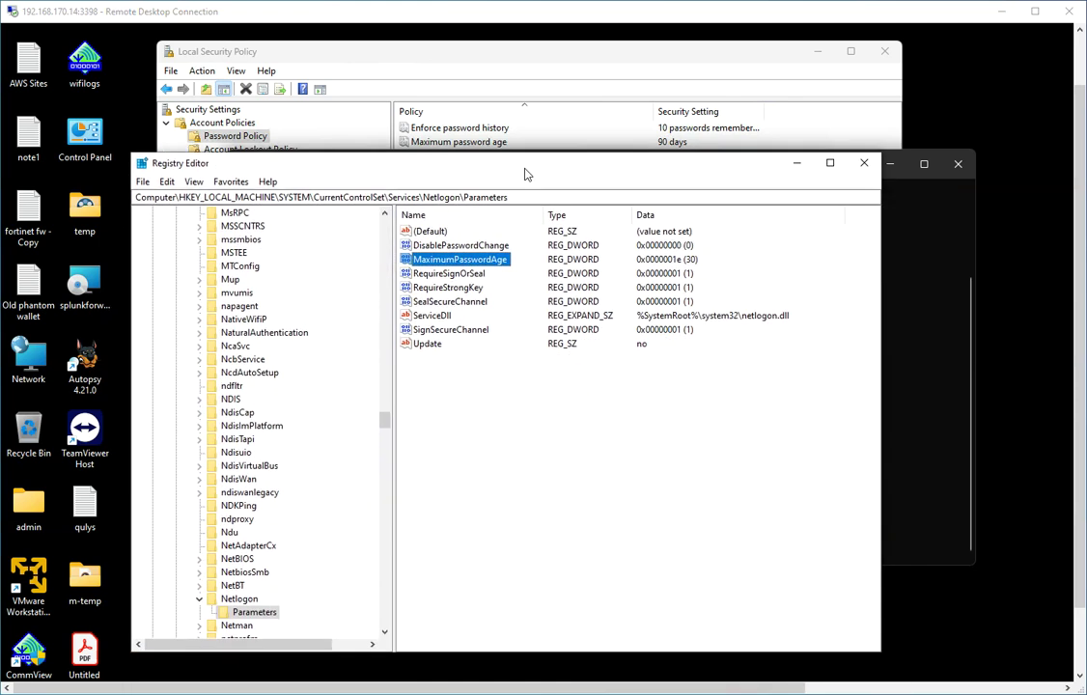
{"action": "left_click", "coordinate": [794, 170]}
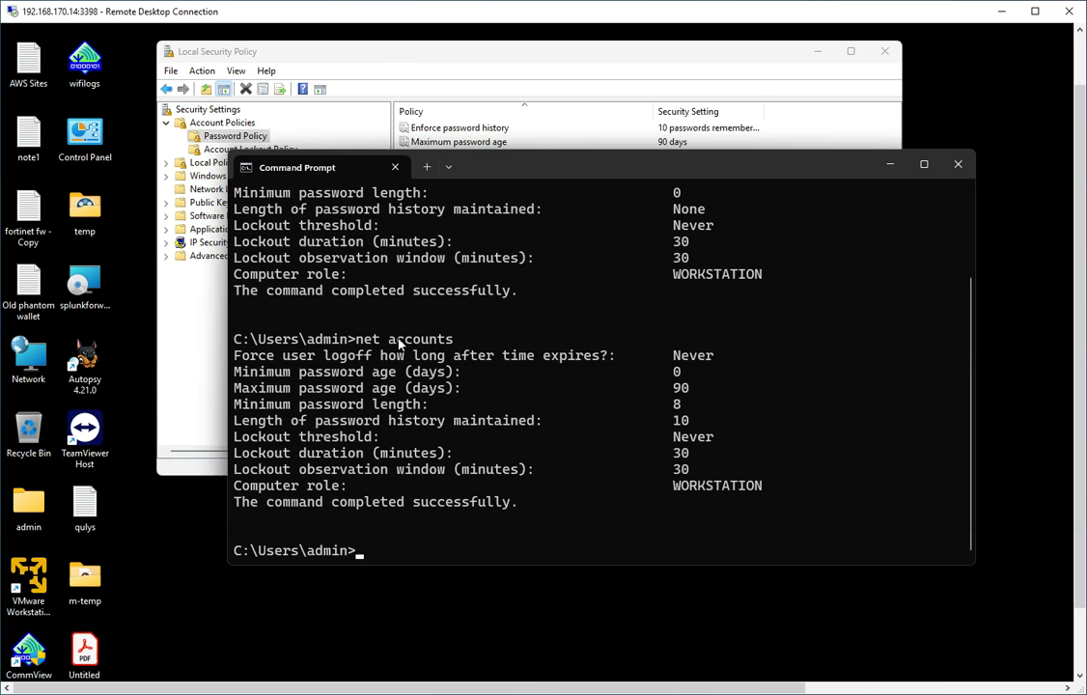
{"action": "left_click", "coordinate": [600, 58]}
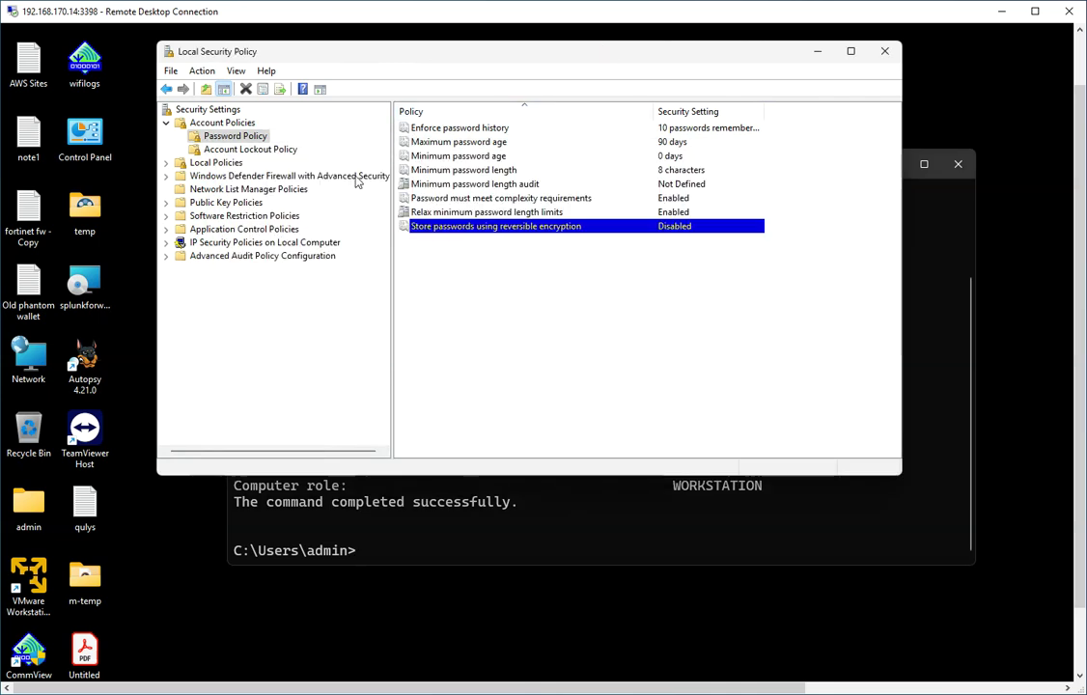